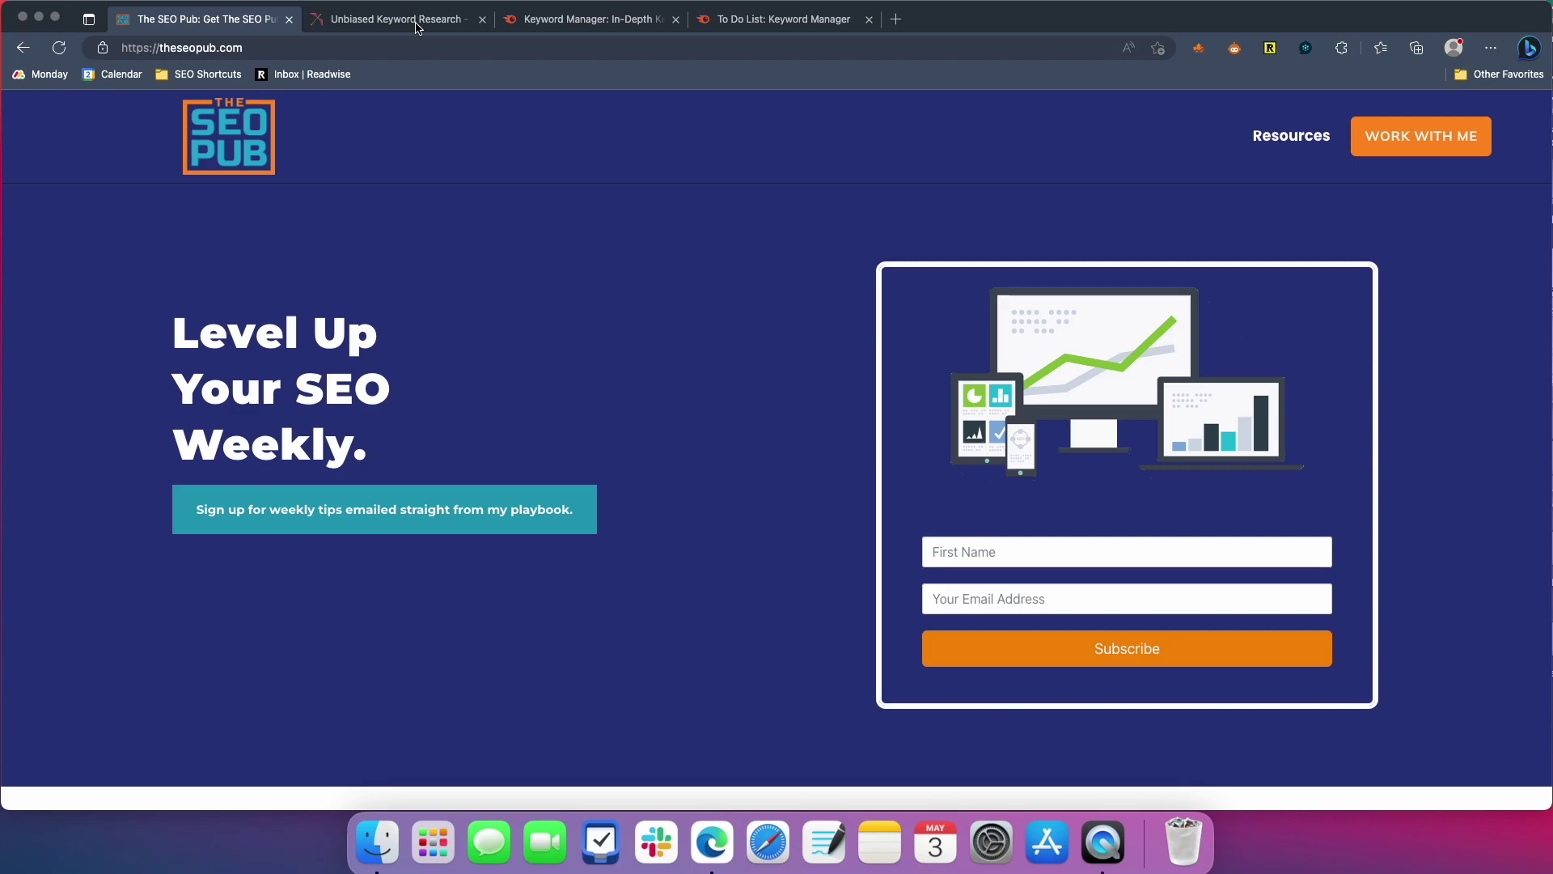
- Scroll through the Keyword Cupid homepage features, then switch to Semrush's Keyword Manager lists page
click(416, 27)
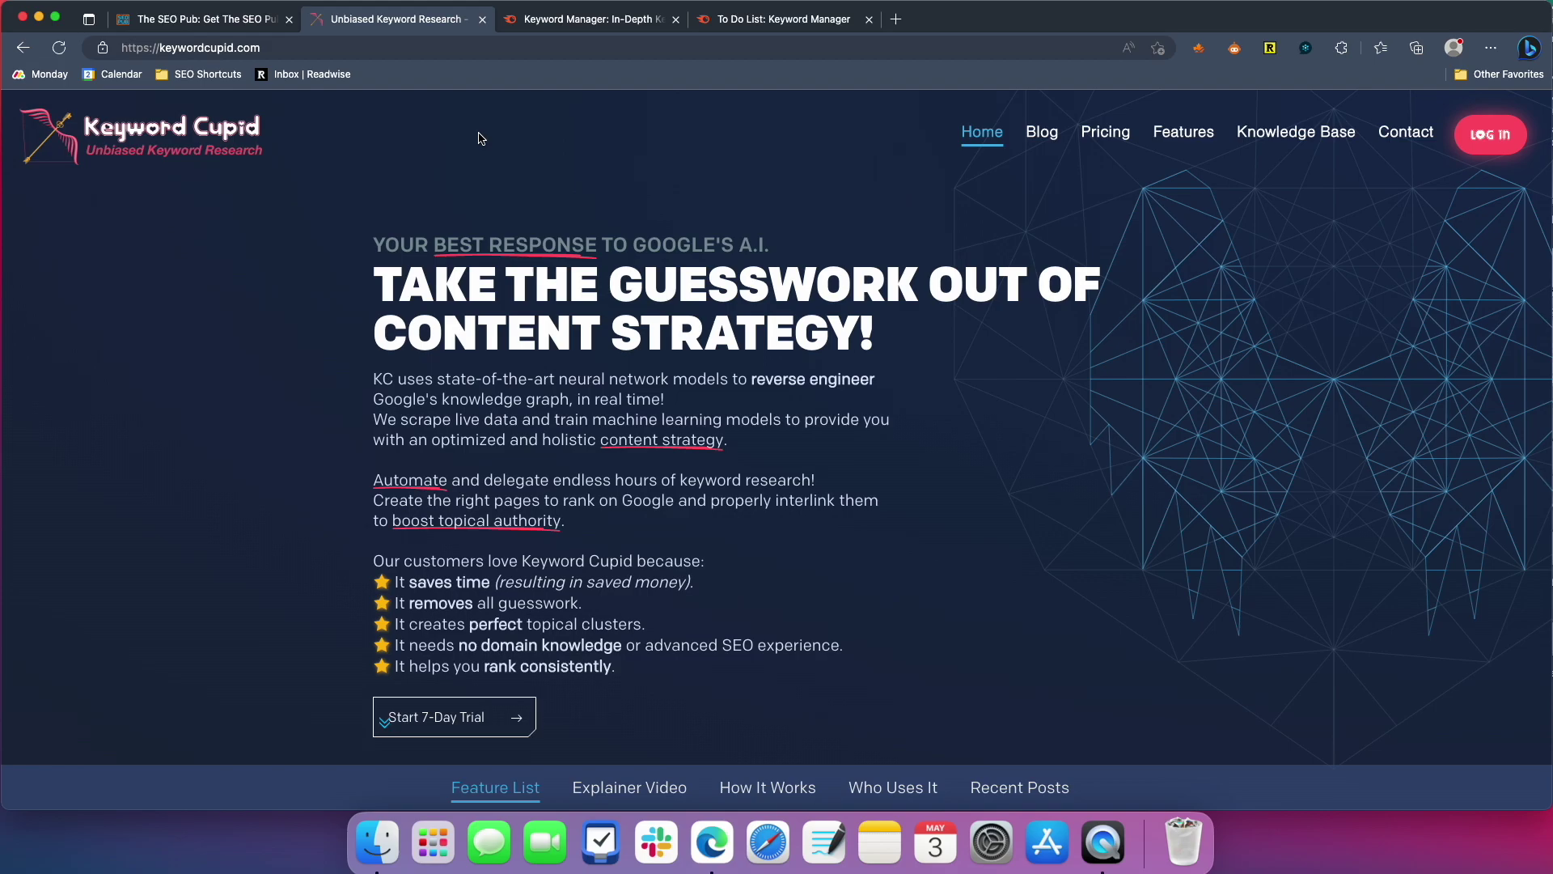
scroll(540, 339, down, 8)
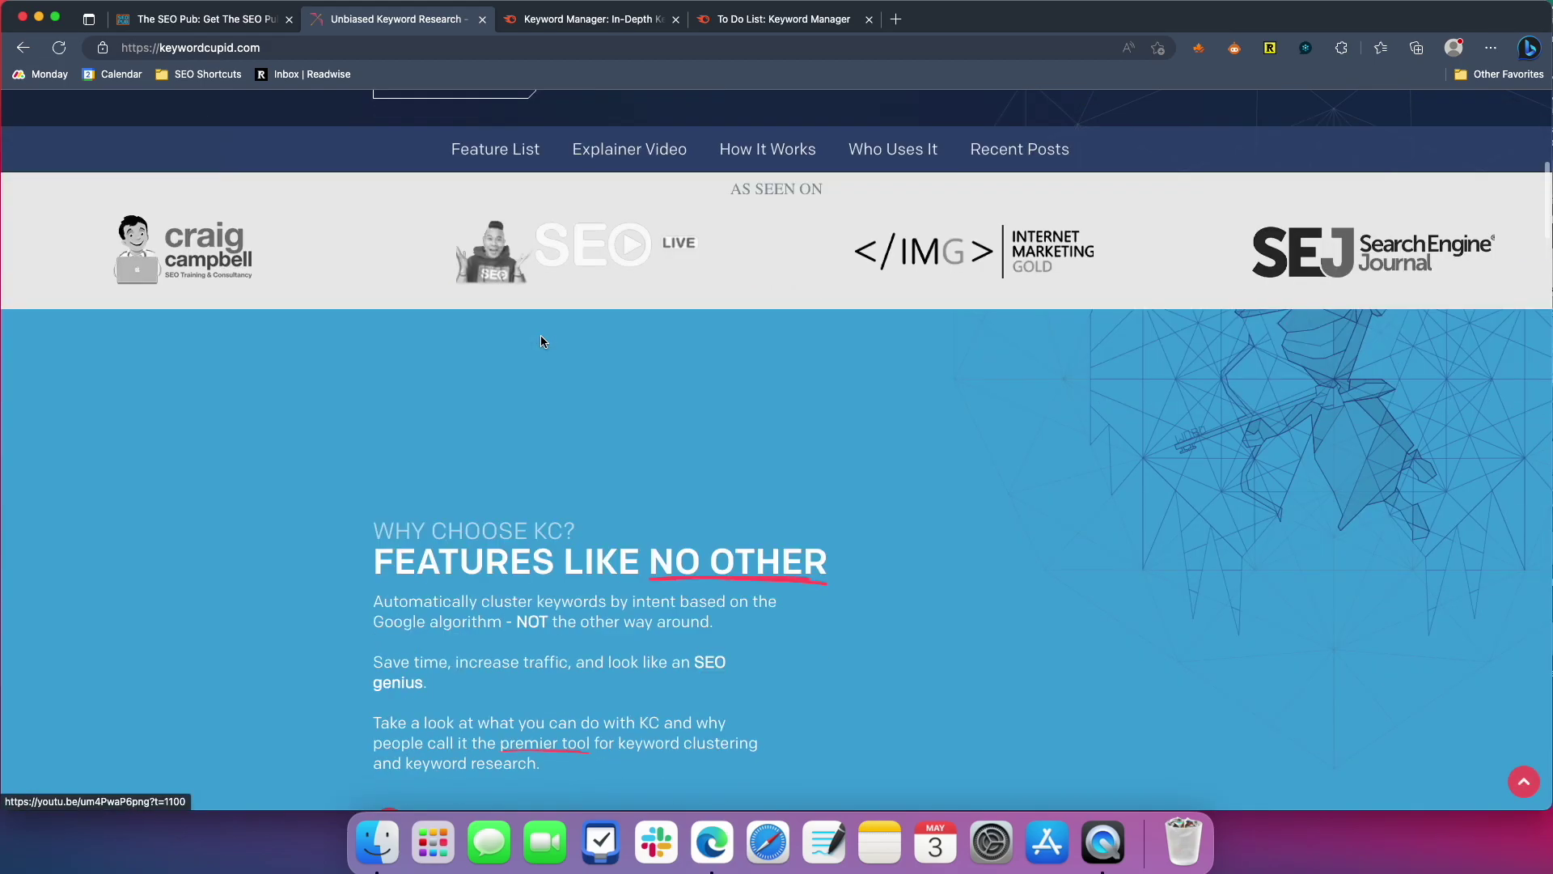
scroll(541, 335, down, 9)
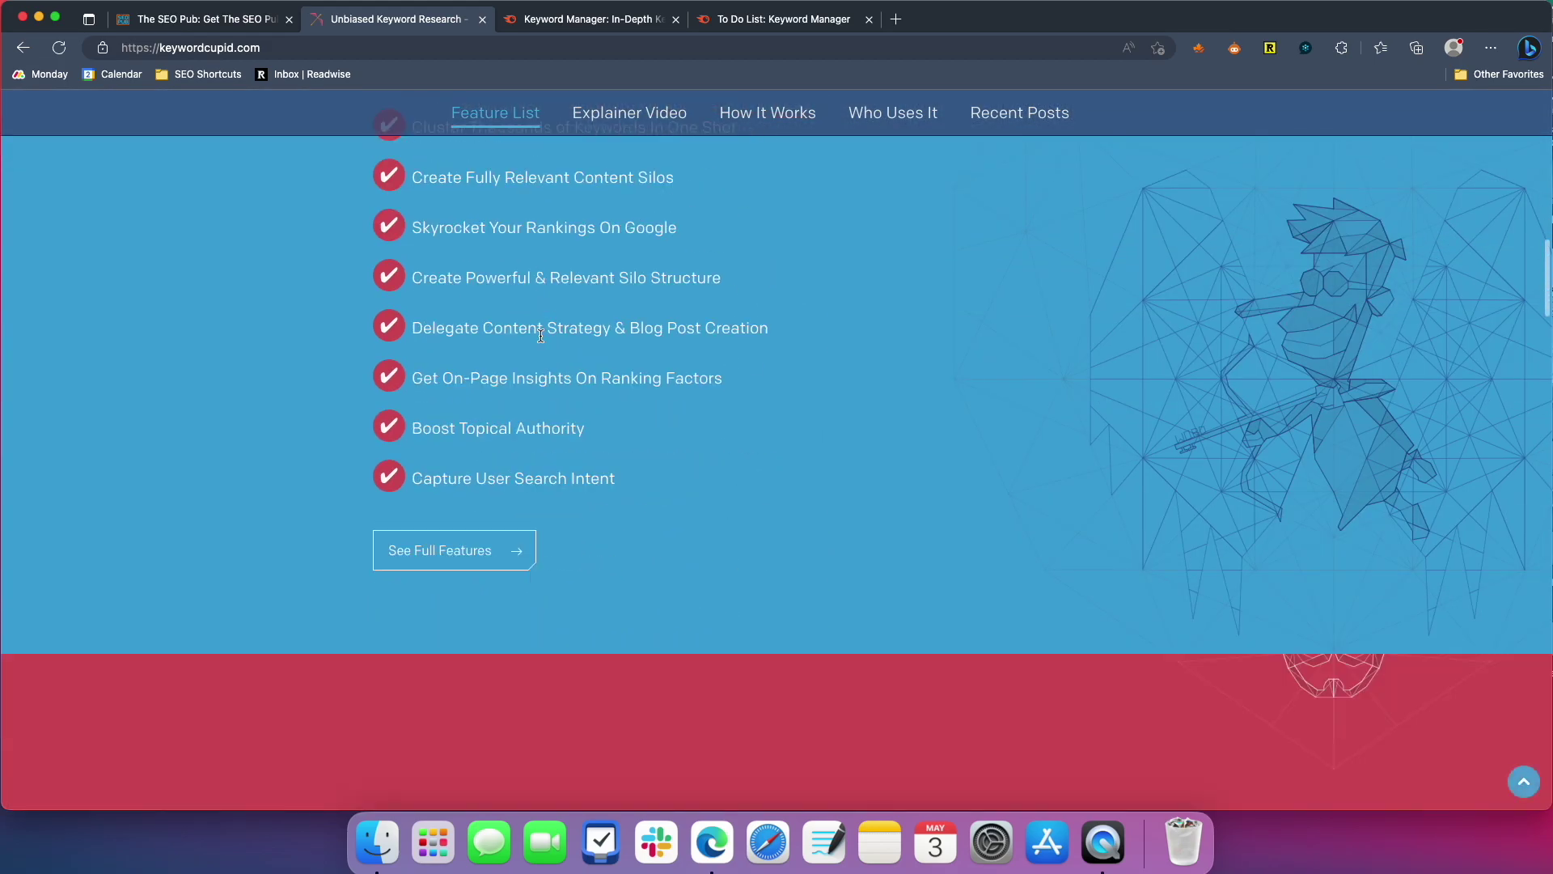
scroll(540, 335, down, 10)
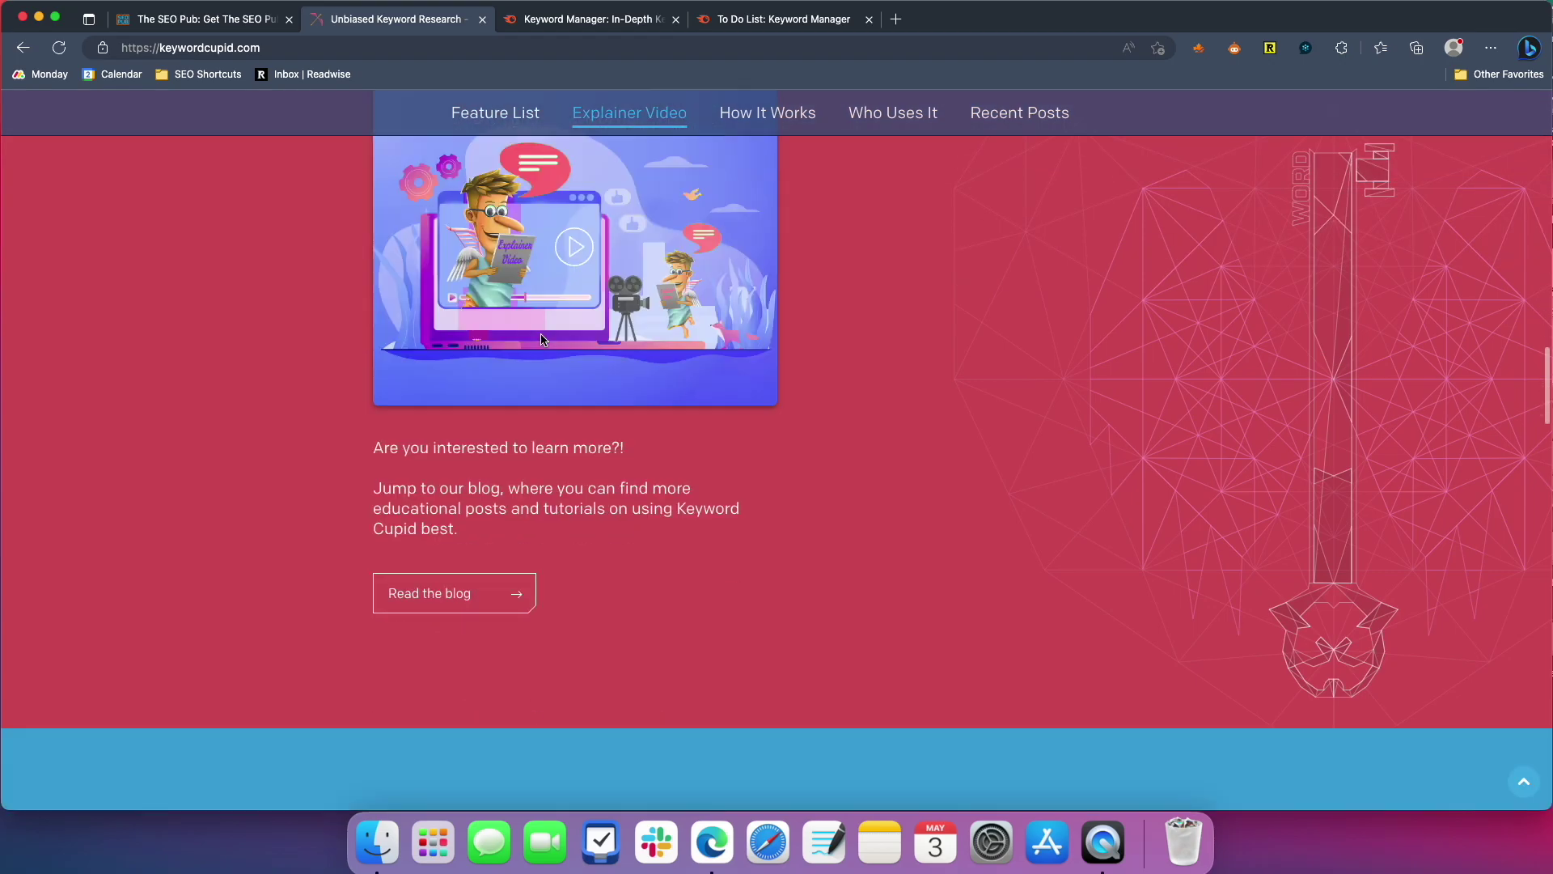
scroll(540, 336, down, 4)
click(555, 29)
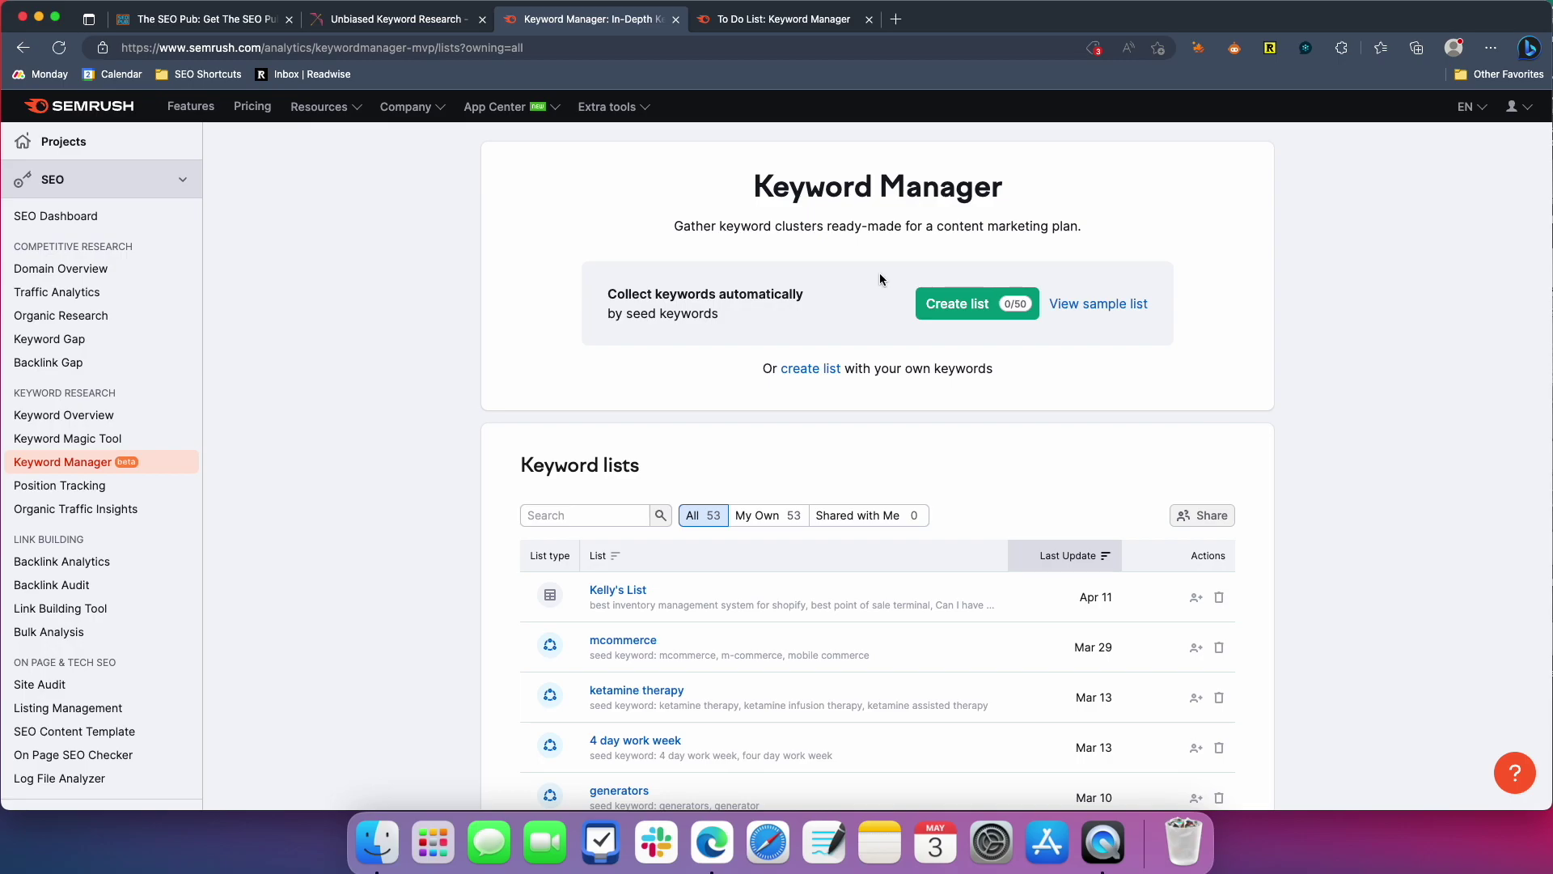
- Create a 'to do list' list from seeds to do list, task management and to do list apps on the United States database
click(961, 306)
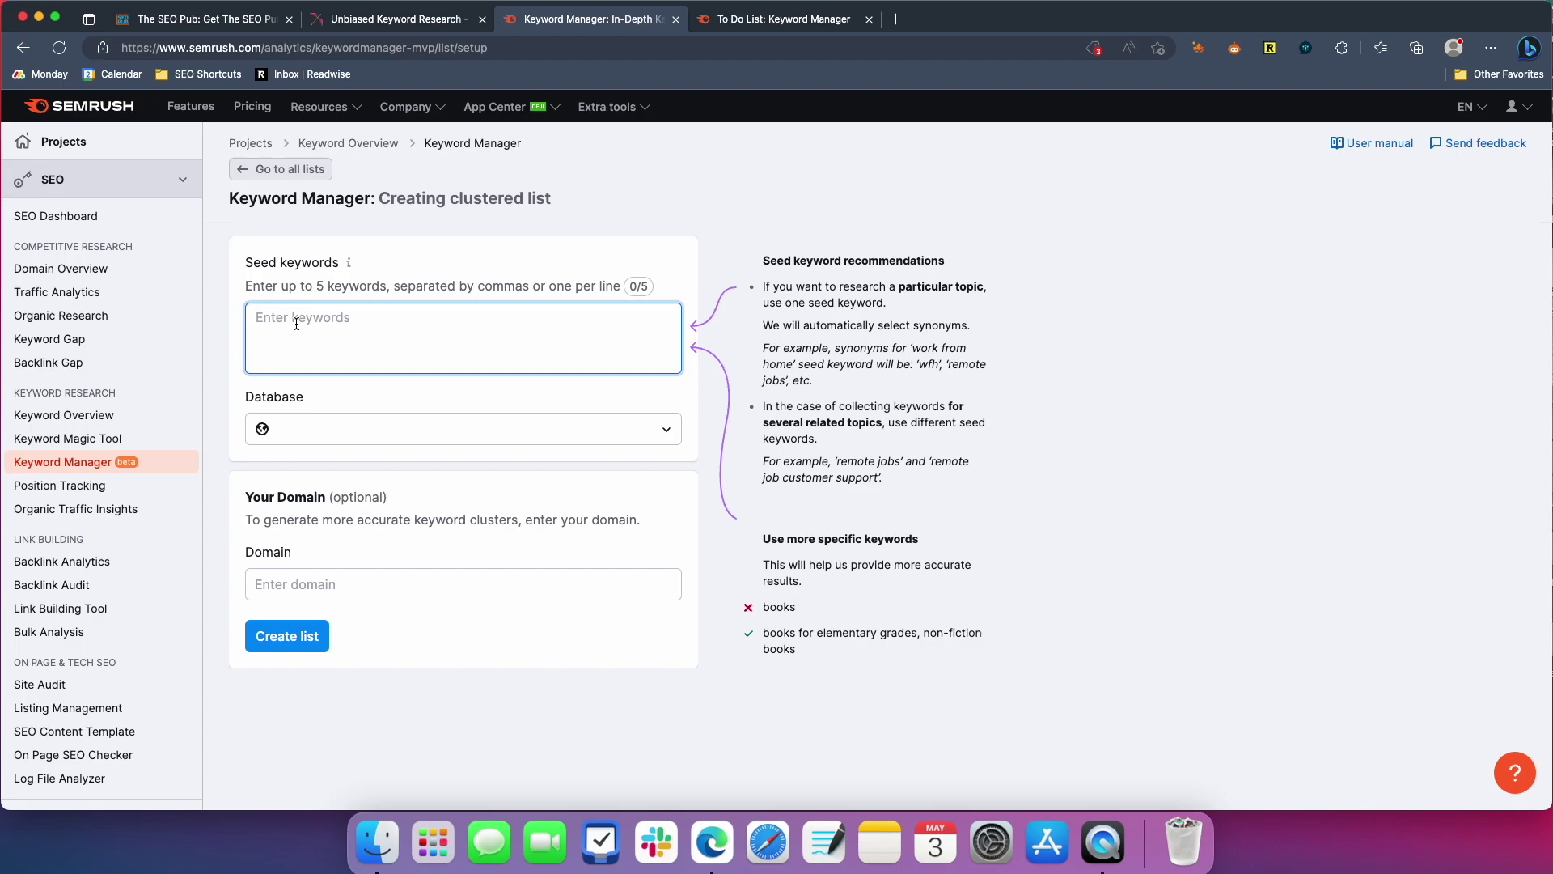
text(to do list )
text(t)
text(ask managemen)
text(t)
key(Return)
text(to do list apps)
click(384, 426)
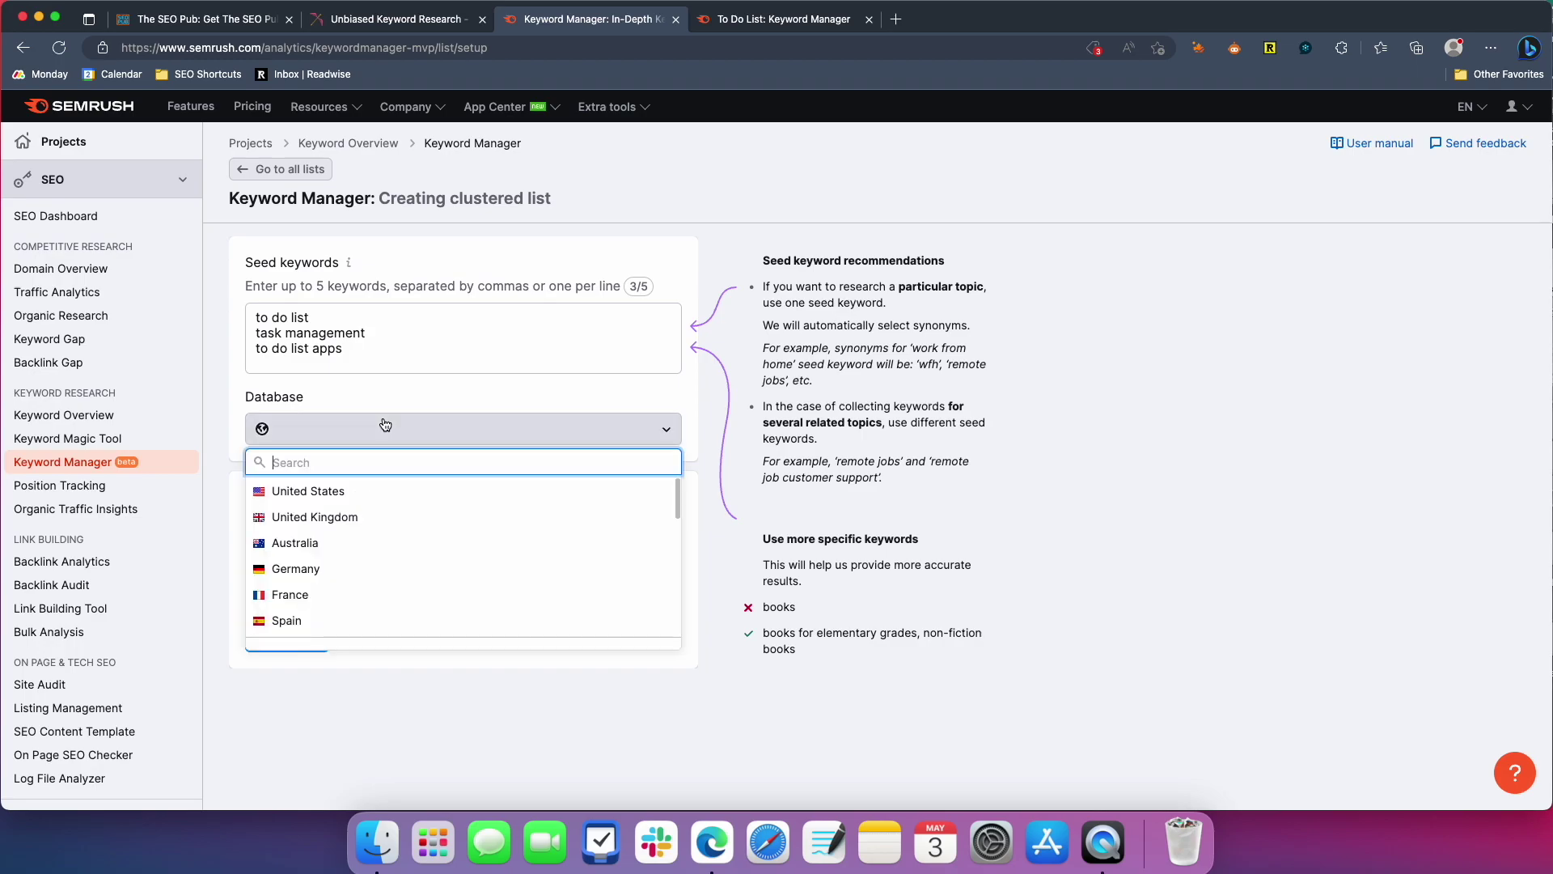
click(310, 495)
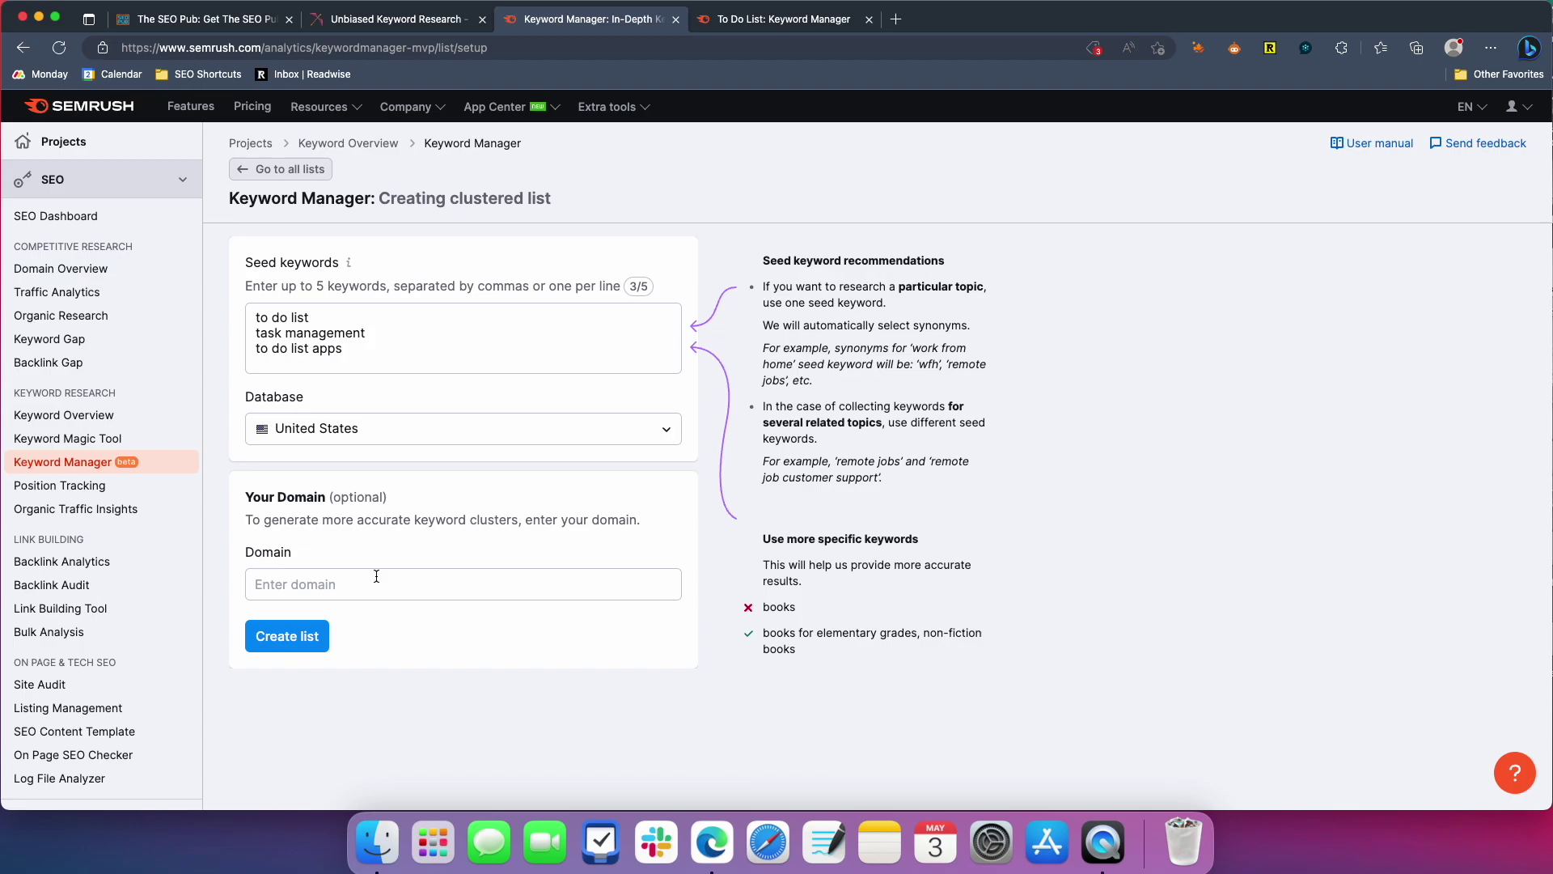
click(289, 636)
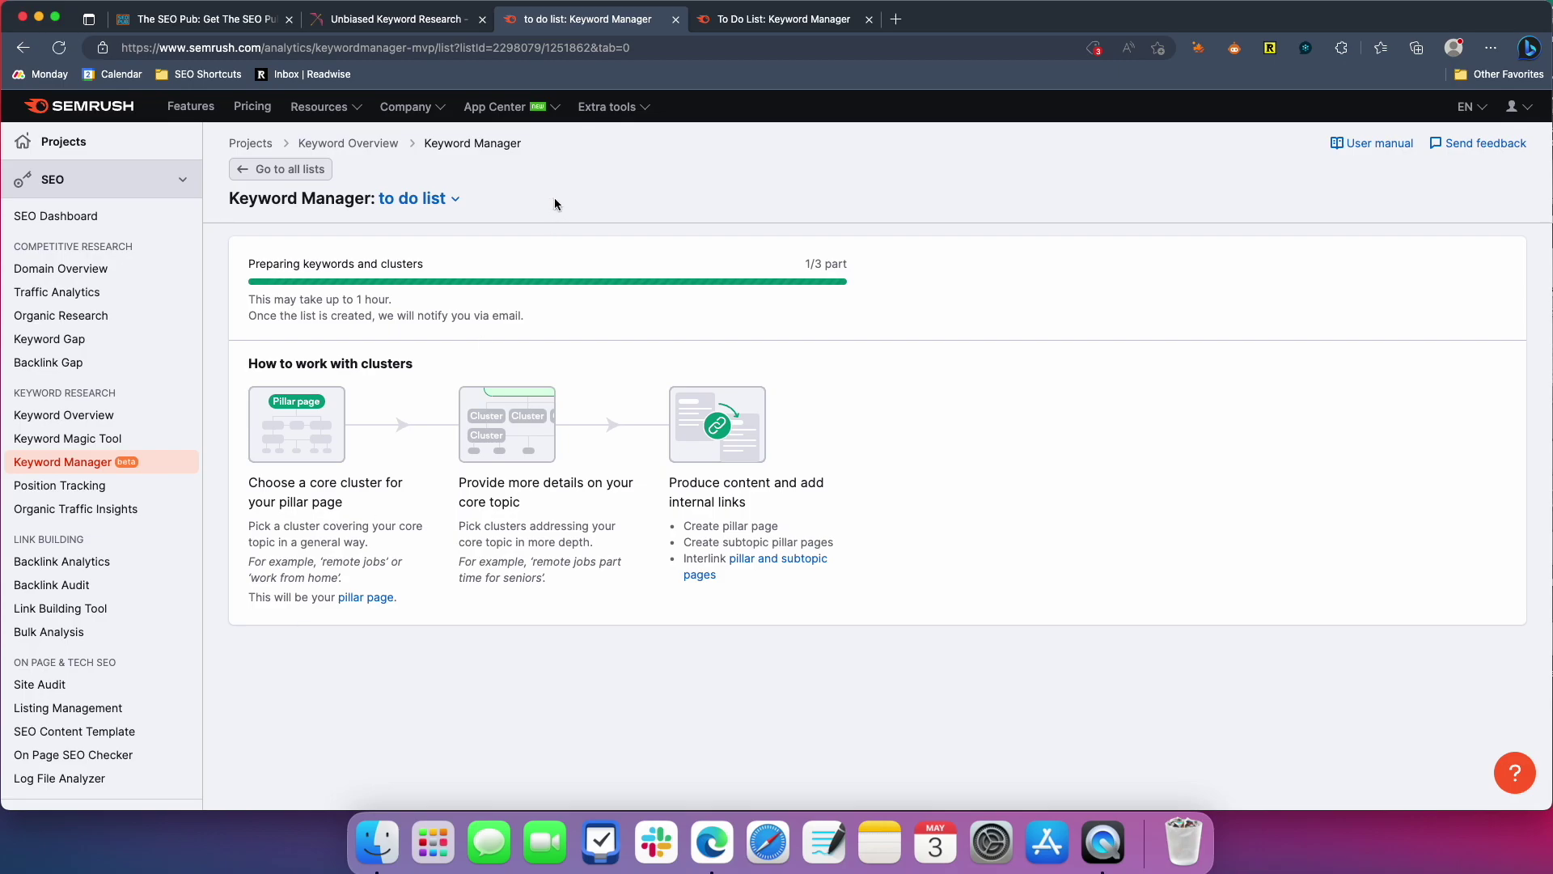
- Run Cluster list on the To Do List keywords from its Clusters view
click(784, 32)
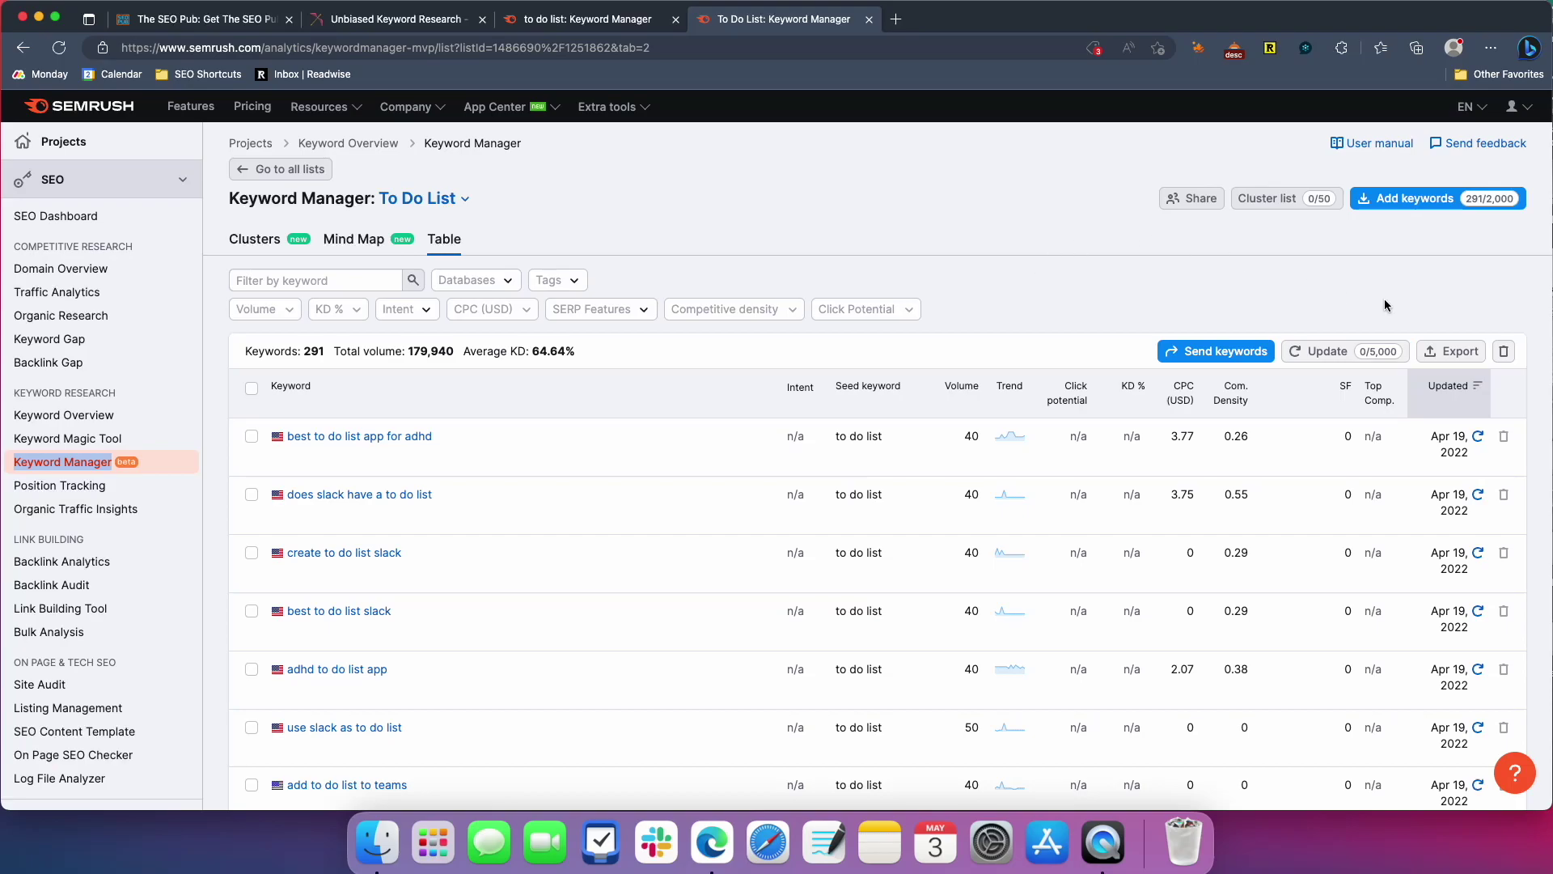
click(263, 239)
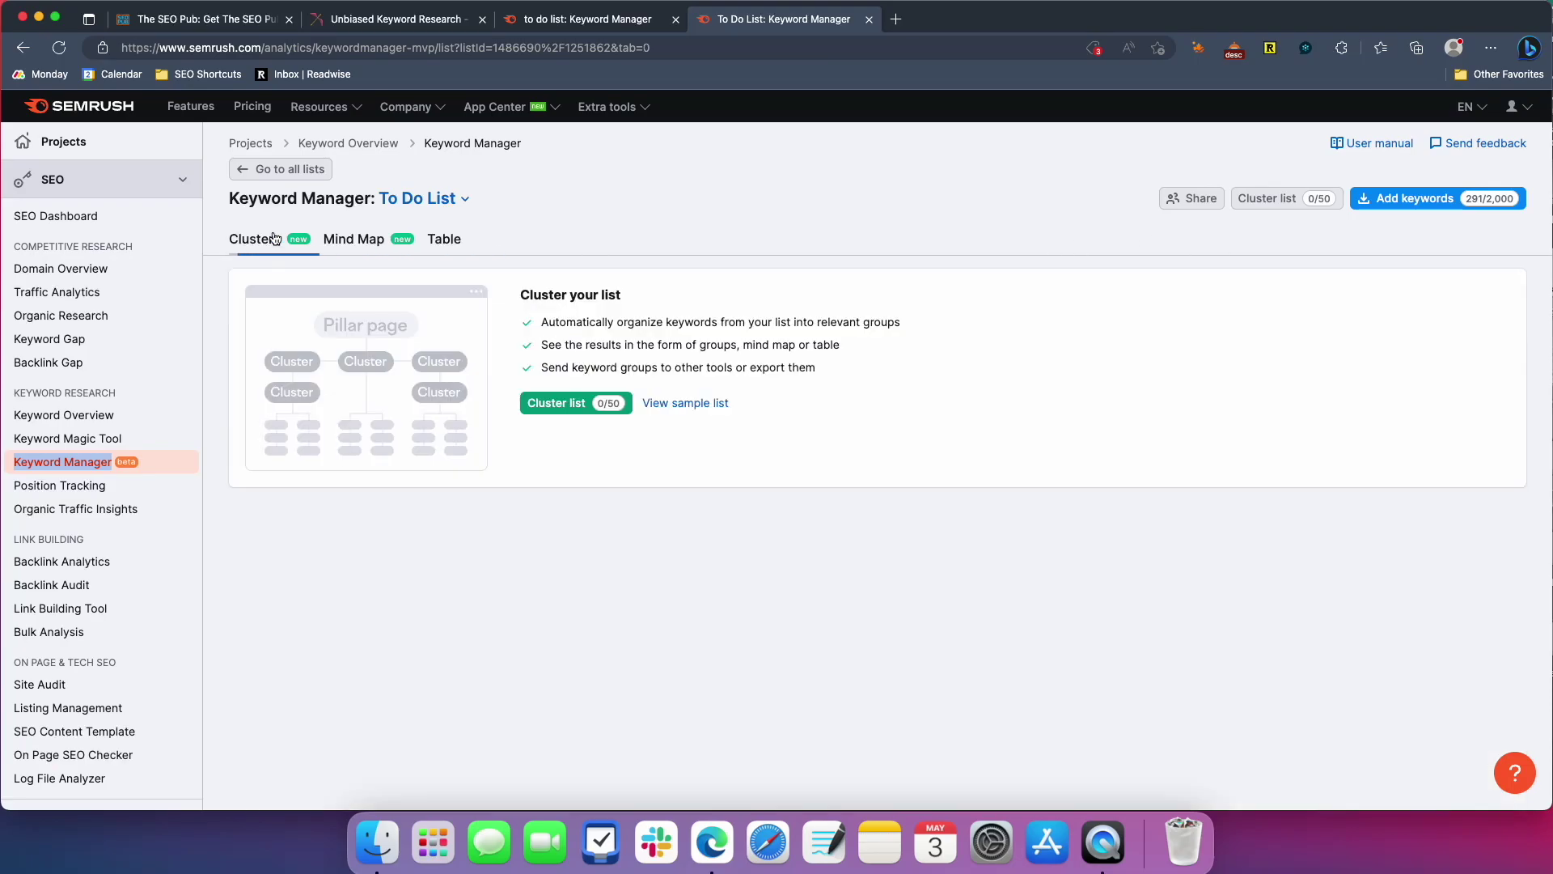
click(578, 404)
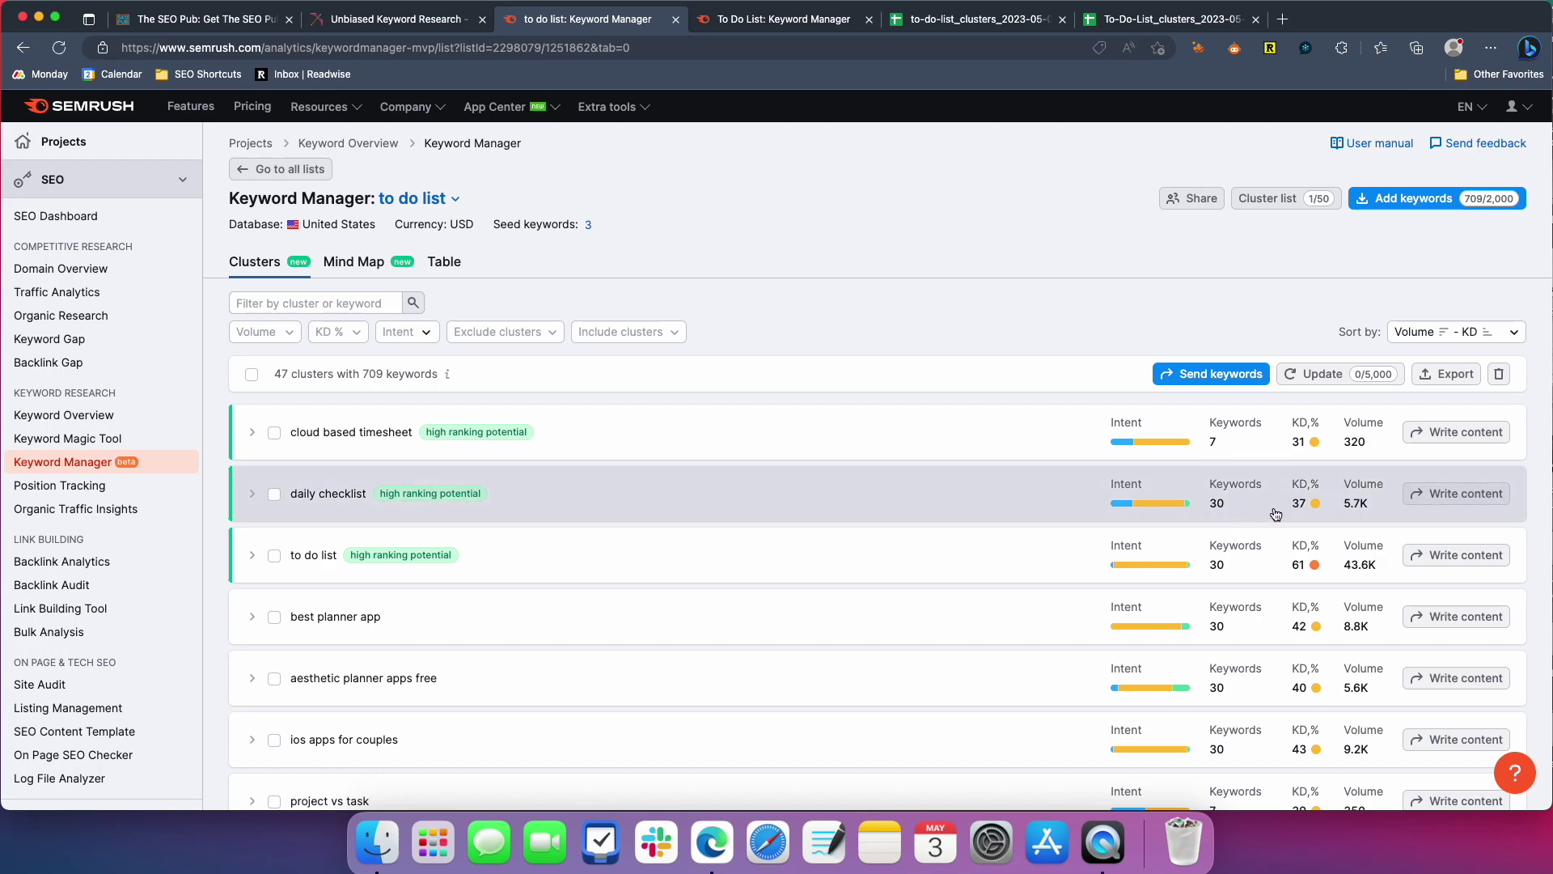
- Expand the daily checklist cluster, scroll through its keywords, then collapse it again
mouse_move(1308, 493)
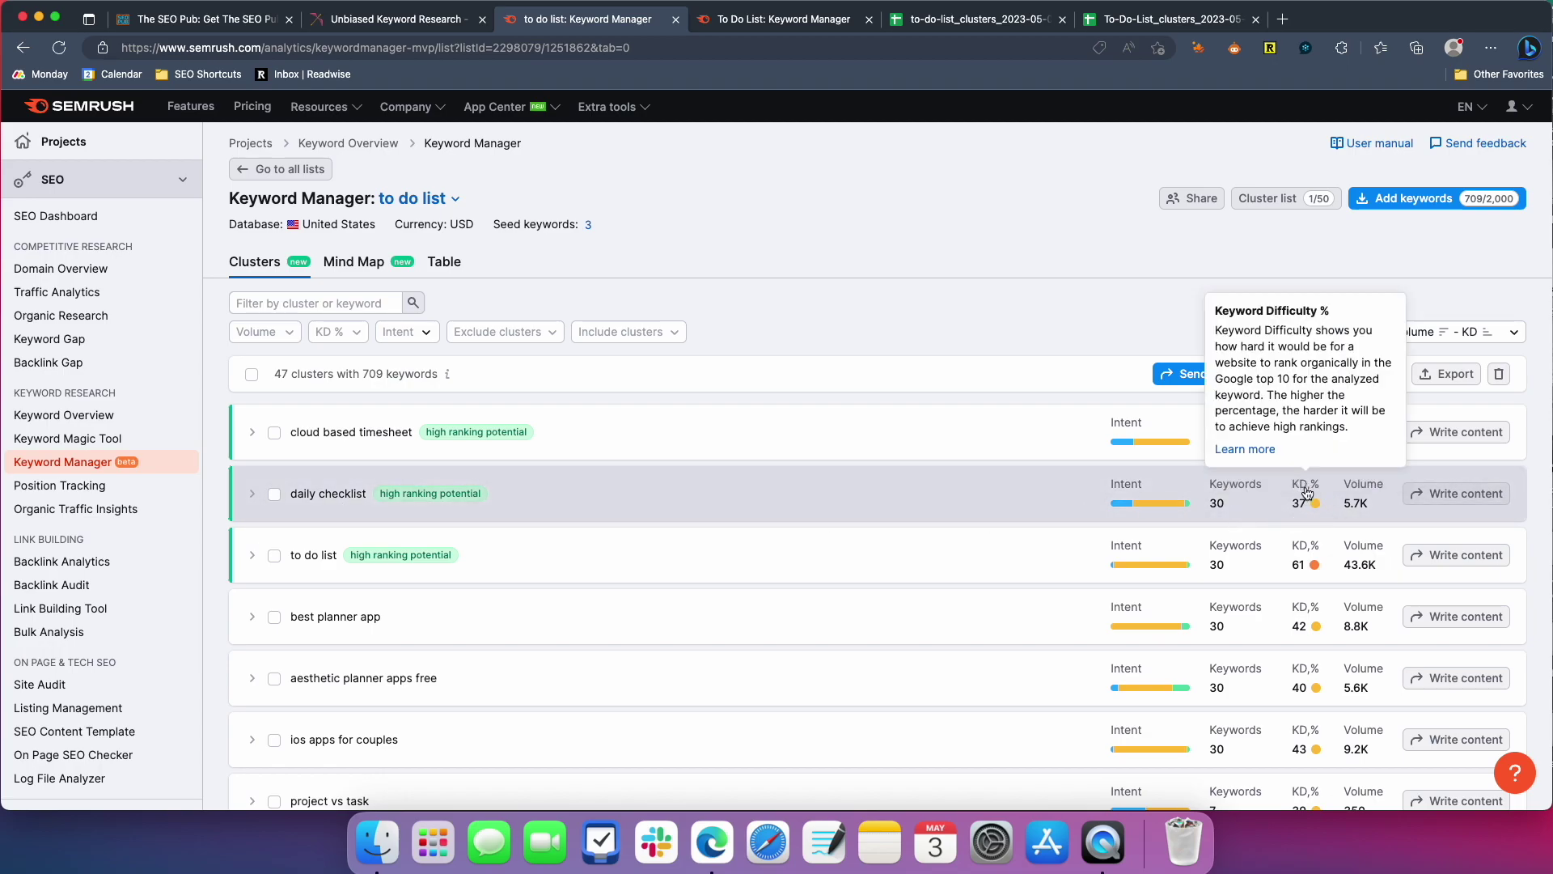
click(249, 497)
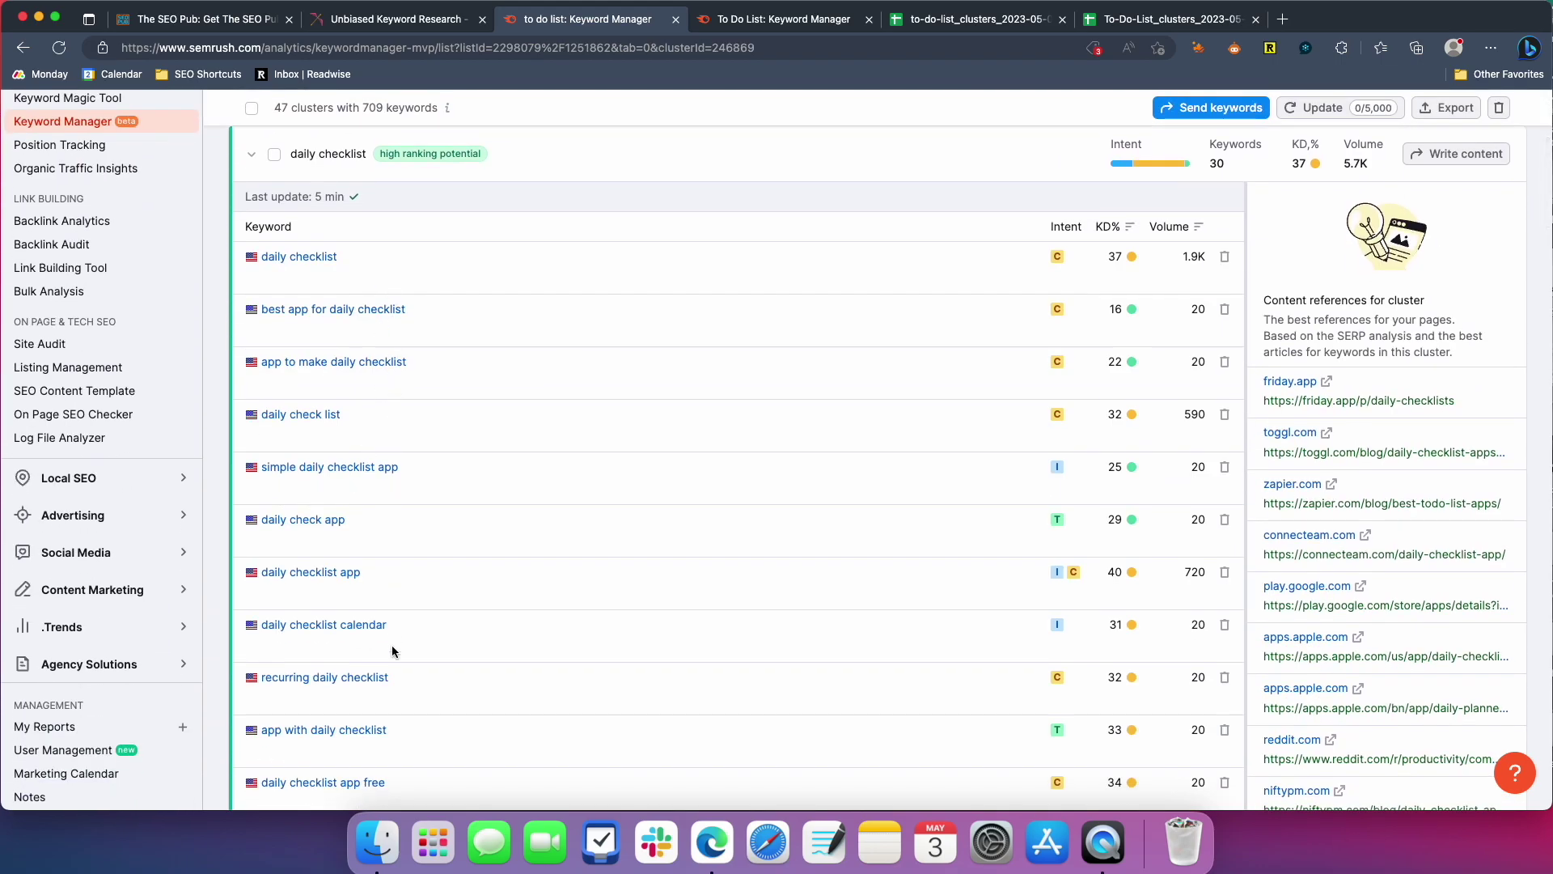
scroll(448, 576, down, 4)
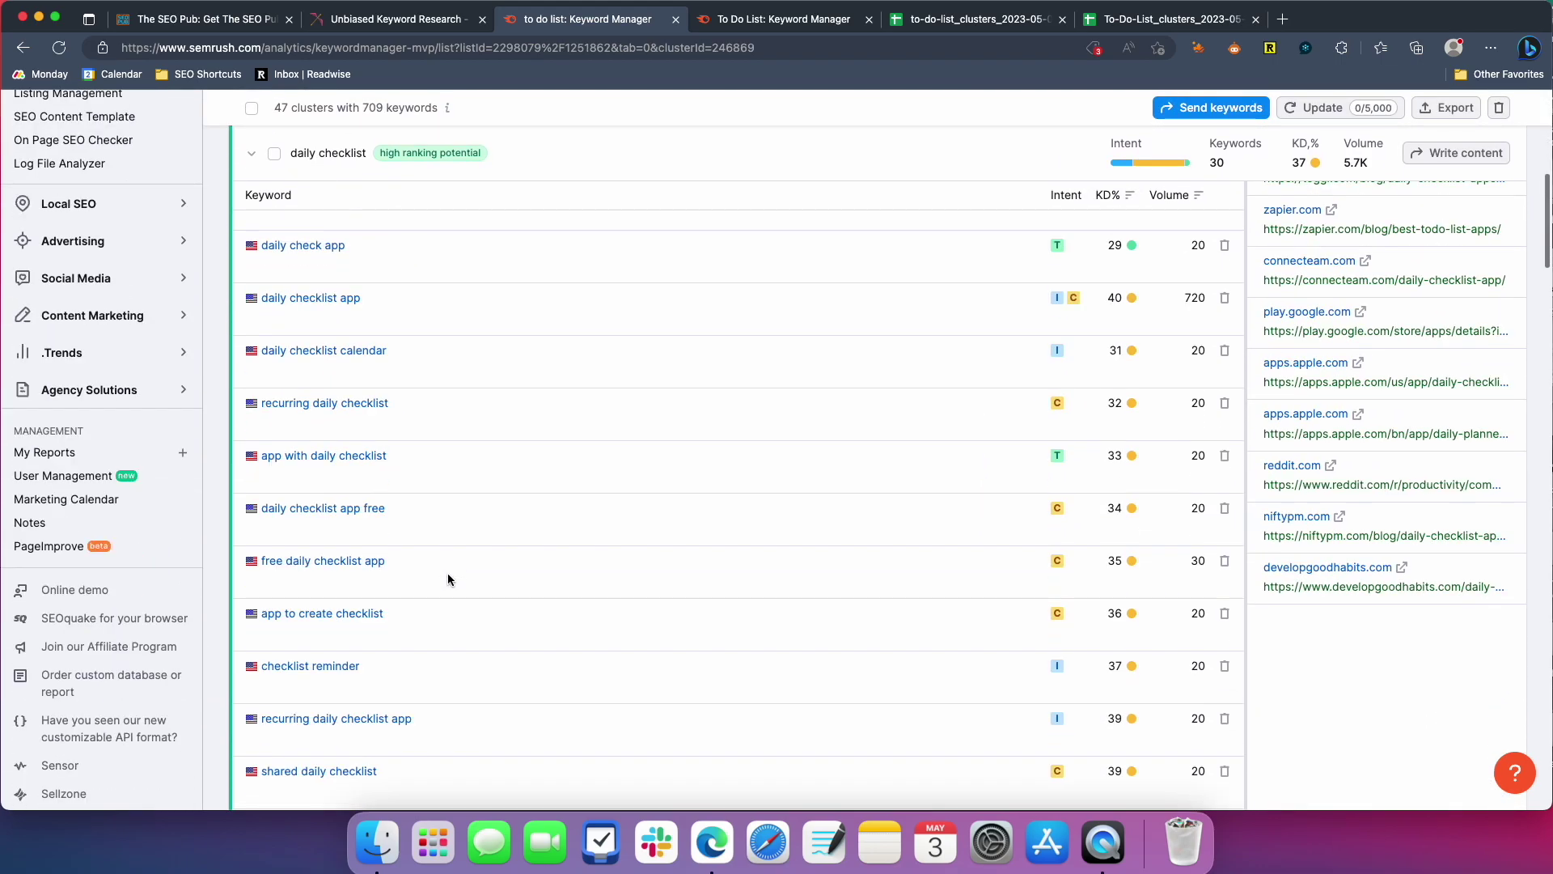
scroll(448, 576, up, 6)
click(441, 285)
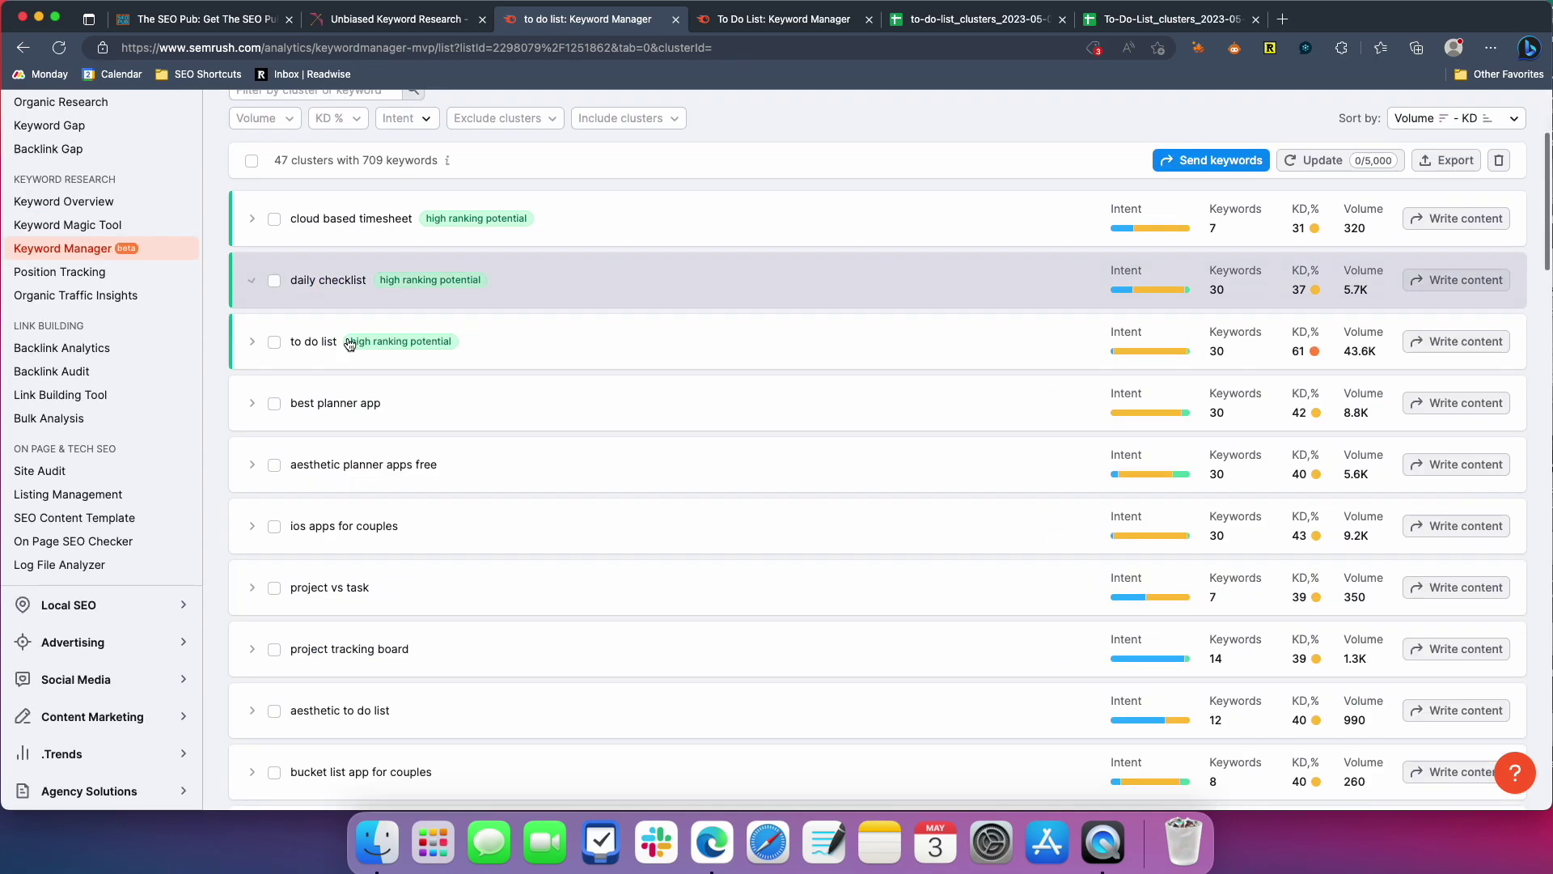
scroll(492, 455, up, 3)
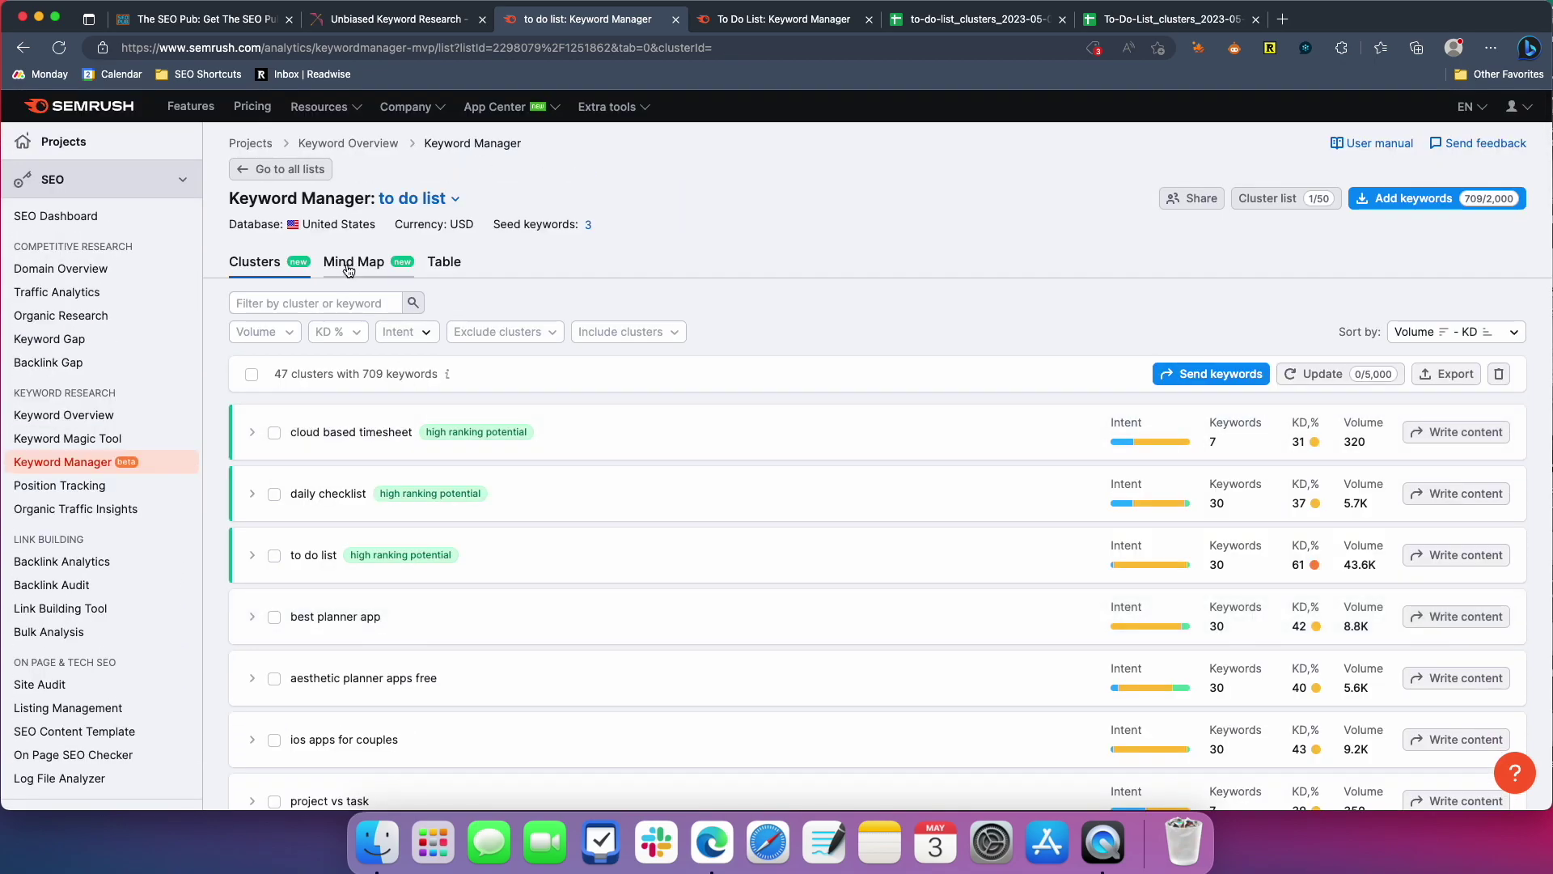
- Check cluster stats in the to do list mind map, then switch to the 709-keyword table
click(350, 265)
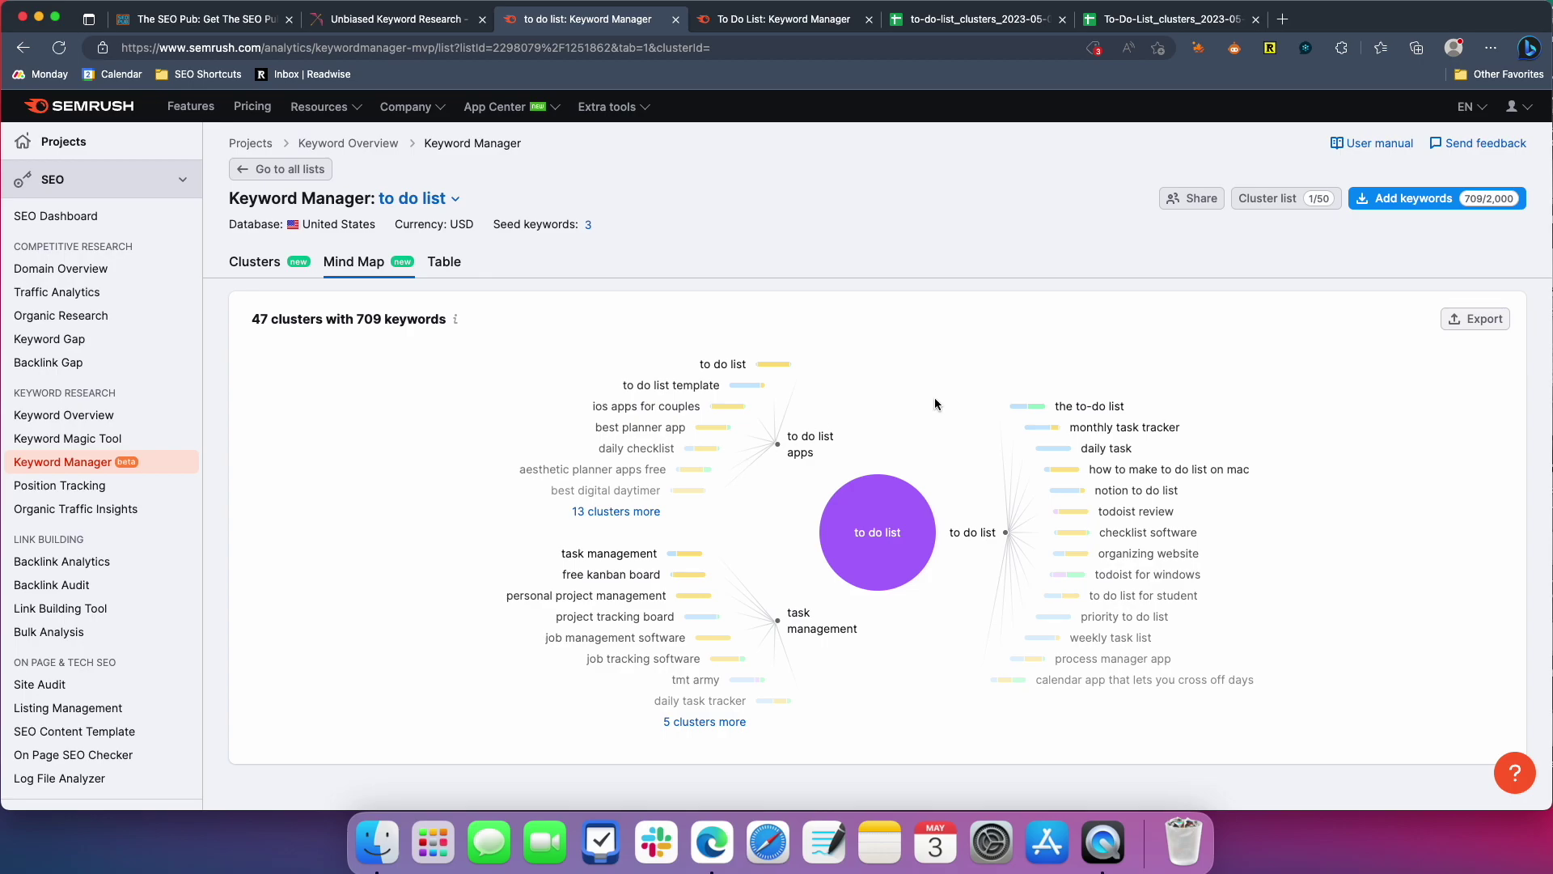
mouse_move(1104, 413)
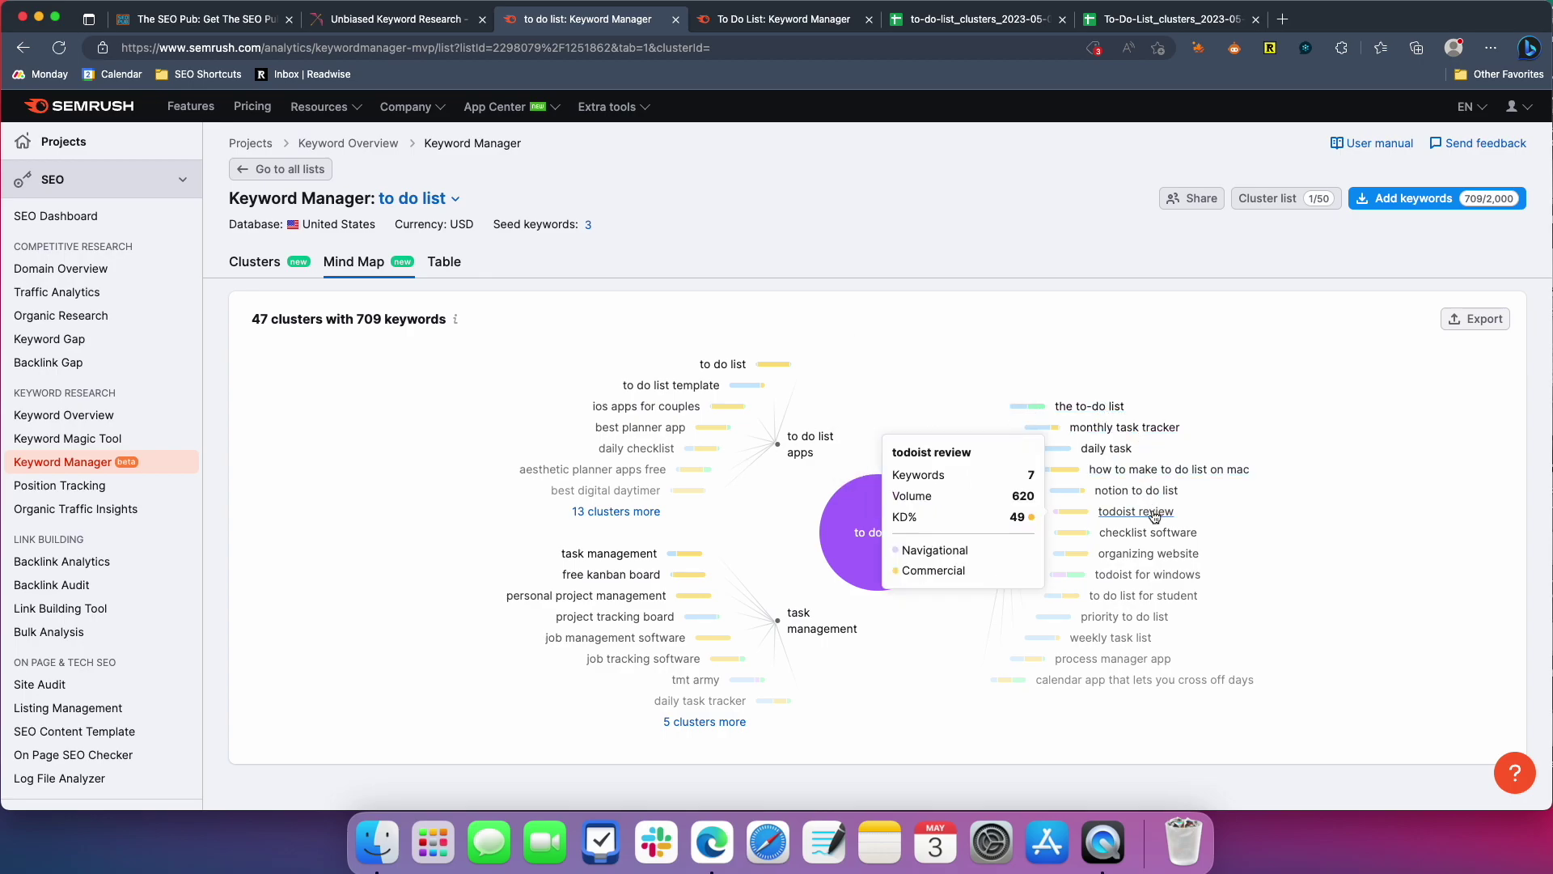
mouse_move(1132, 648)
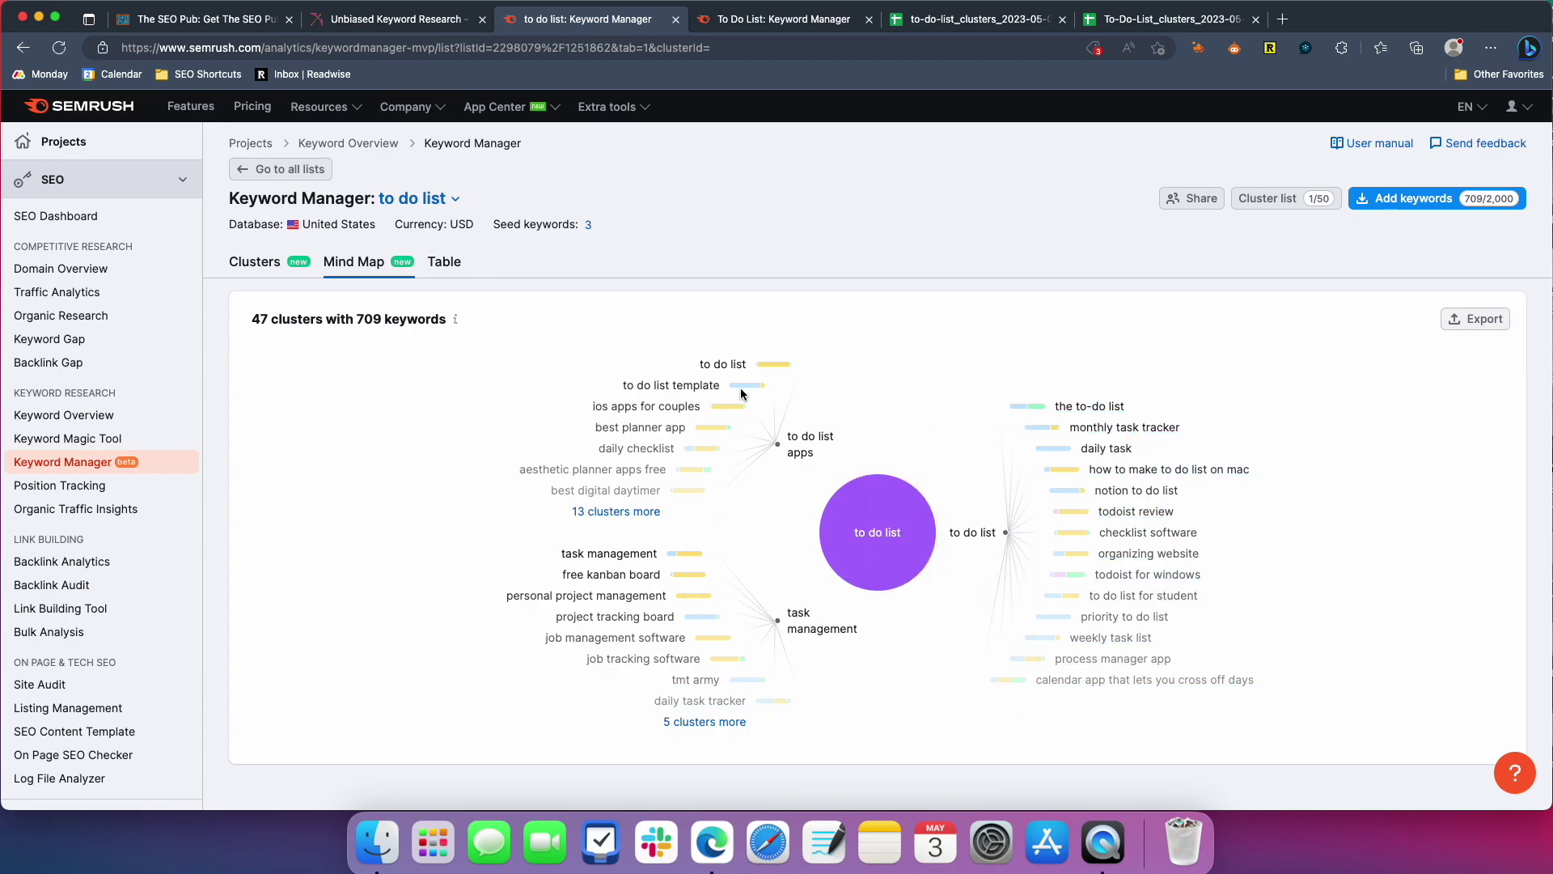
mouse_move(778, 370)
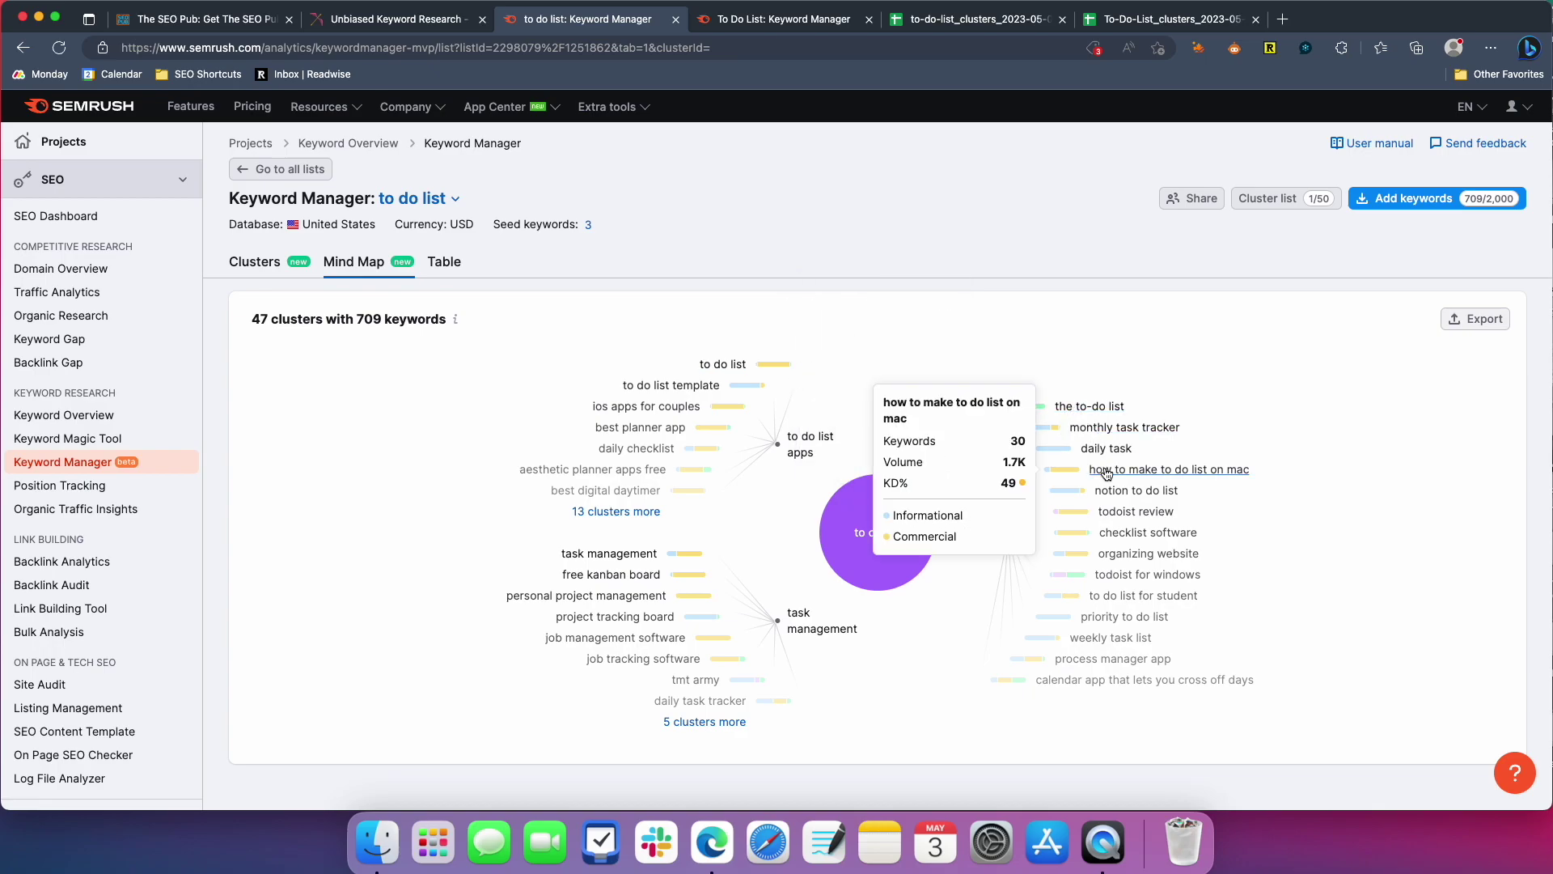
mouse_move(1112, 584)
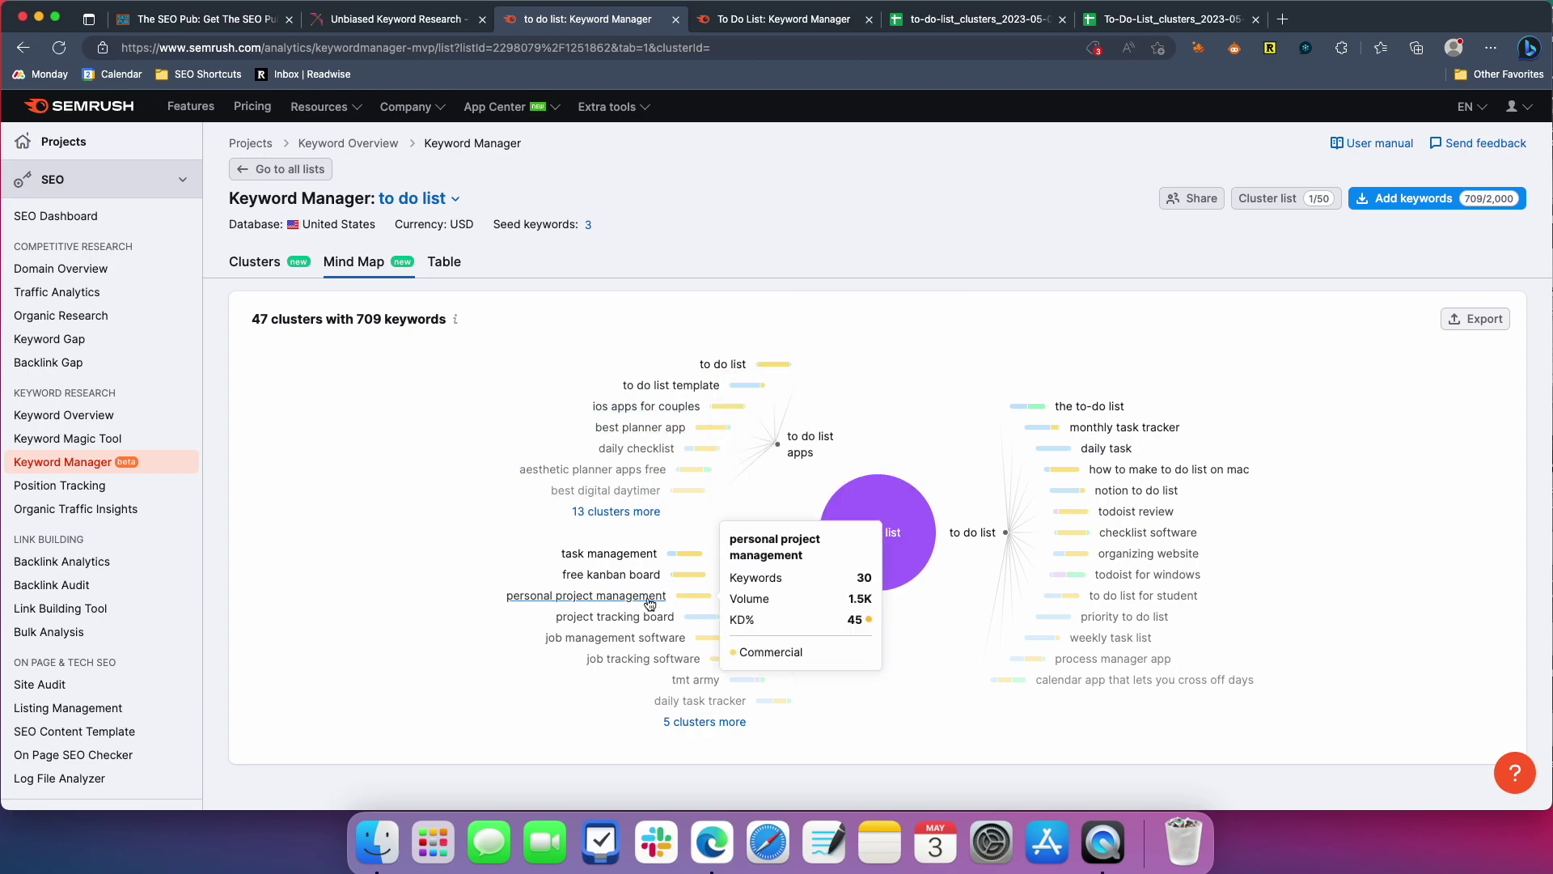
click(447, 259)
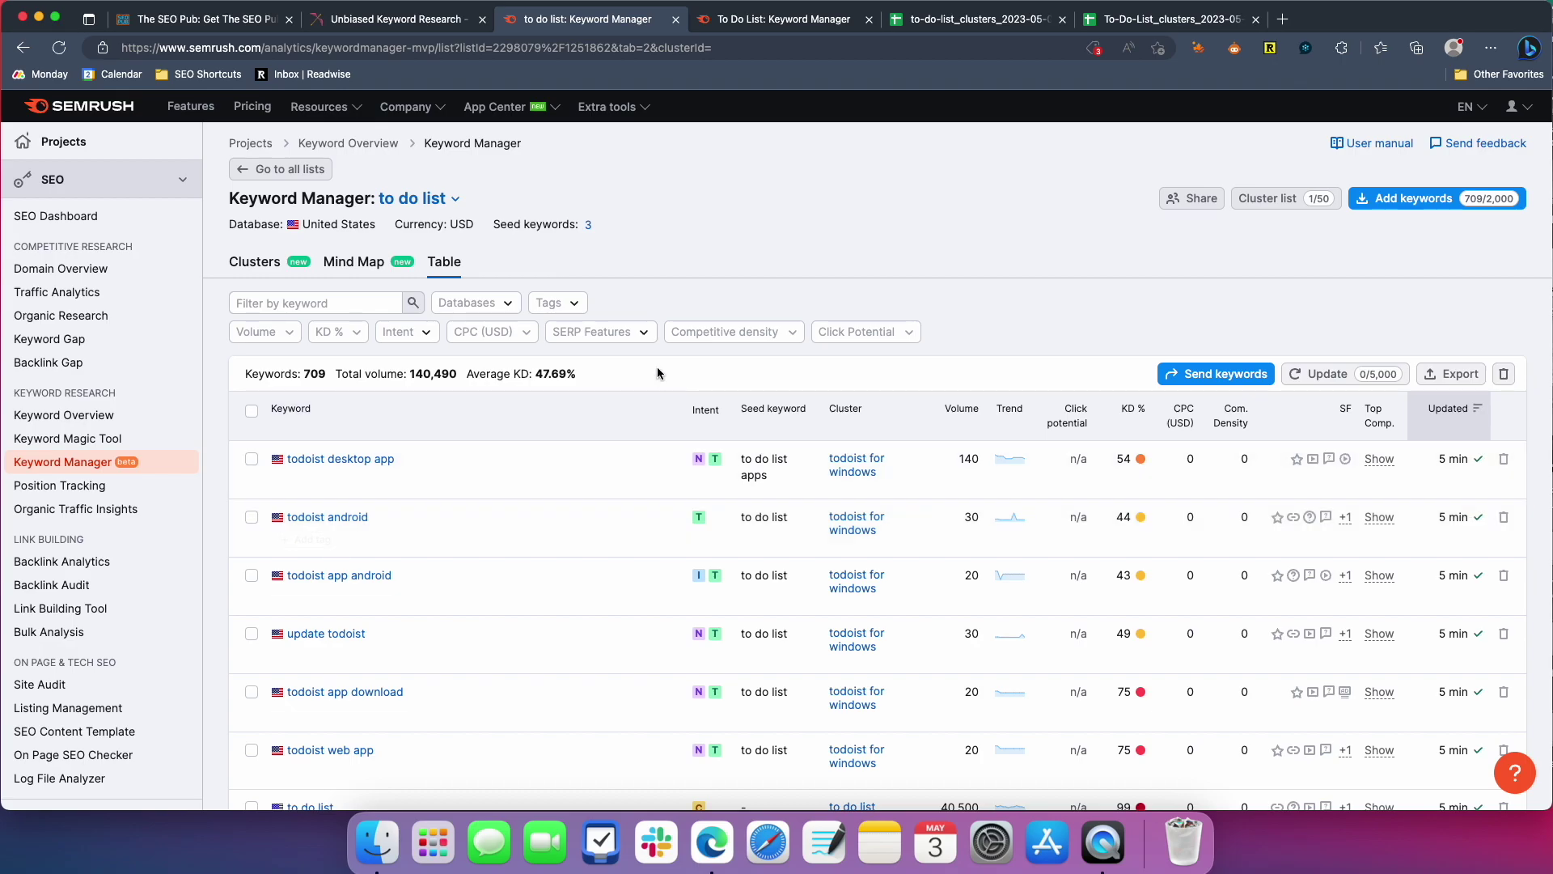
- Open the Clusters pivot sheet of the exported spreadsheet, briefly rechecking the Semrush clusters view
click(922, 27)
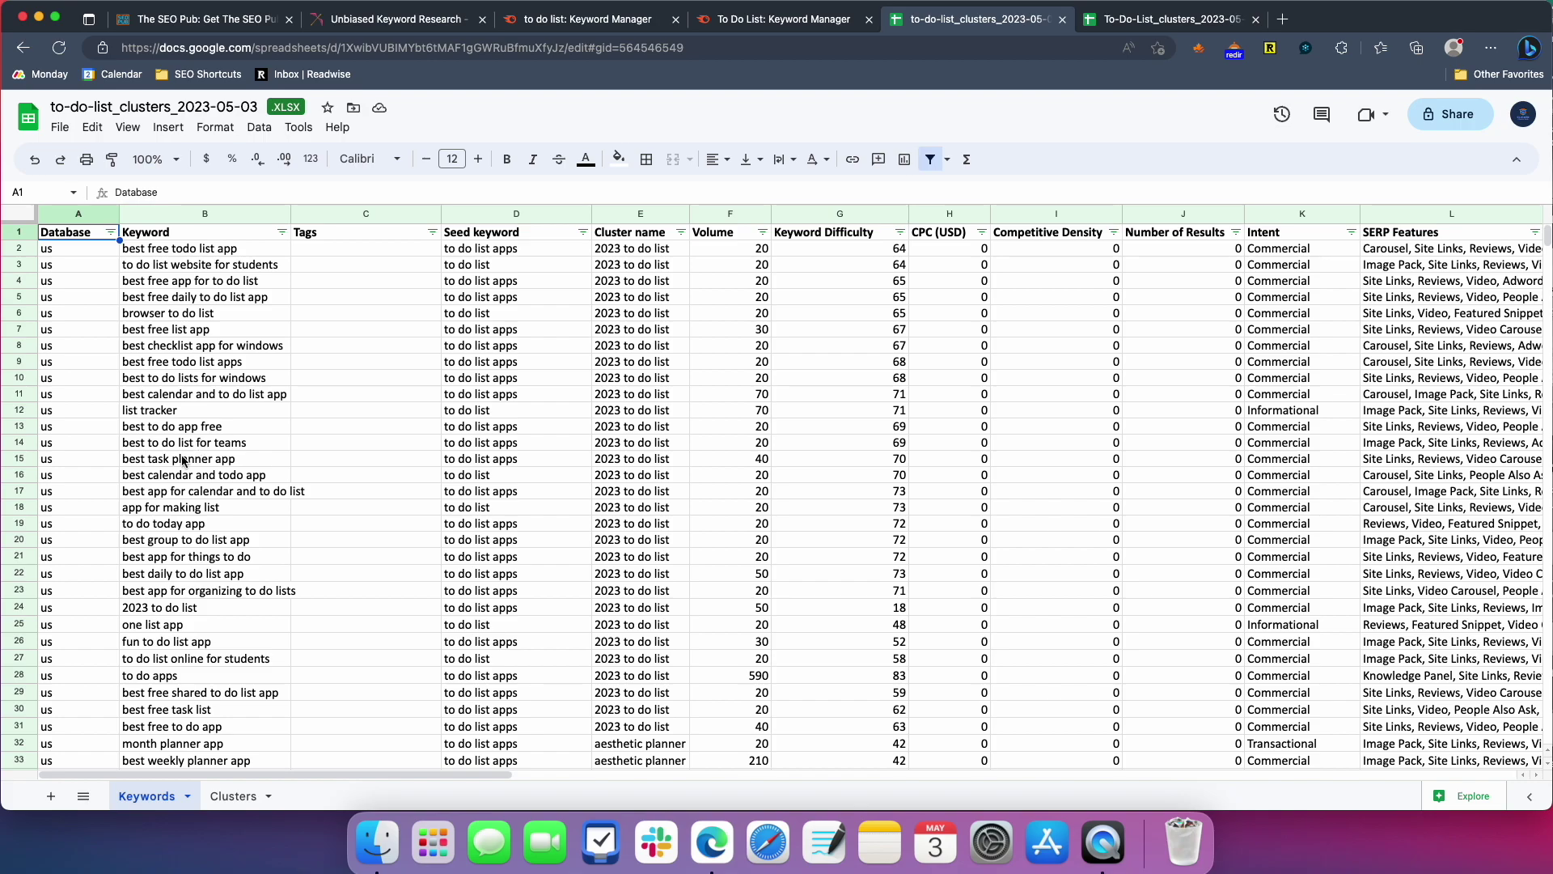
click(235, 798)
mouse_move(123, 390)
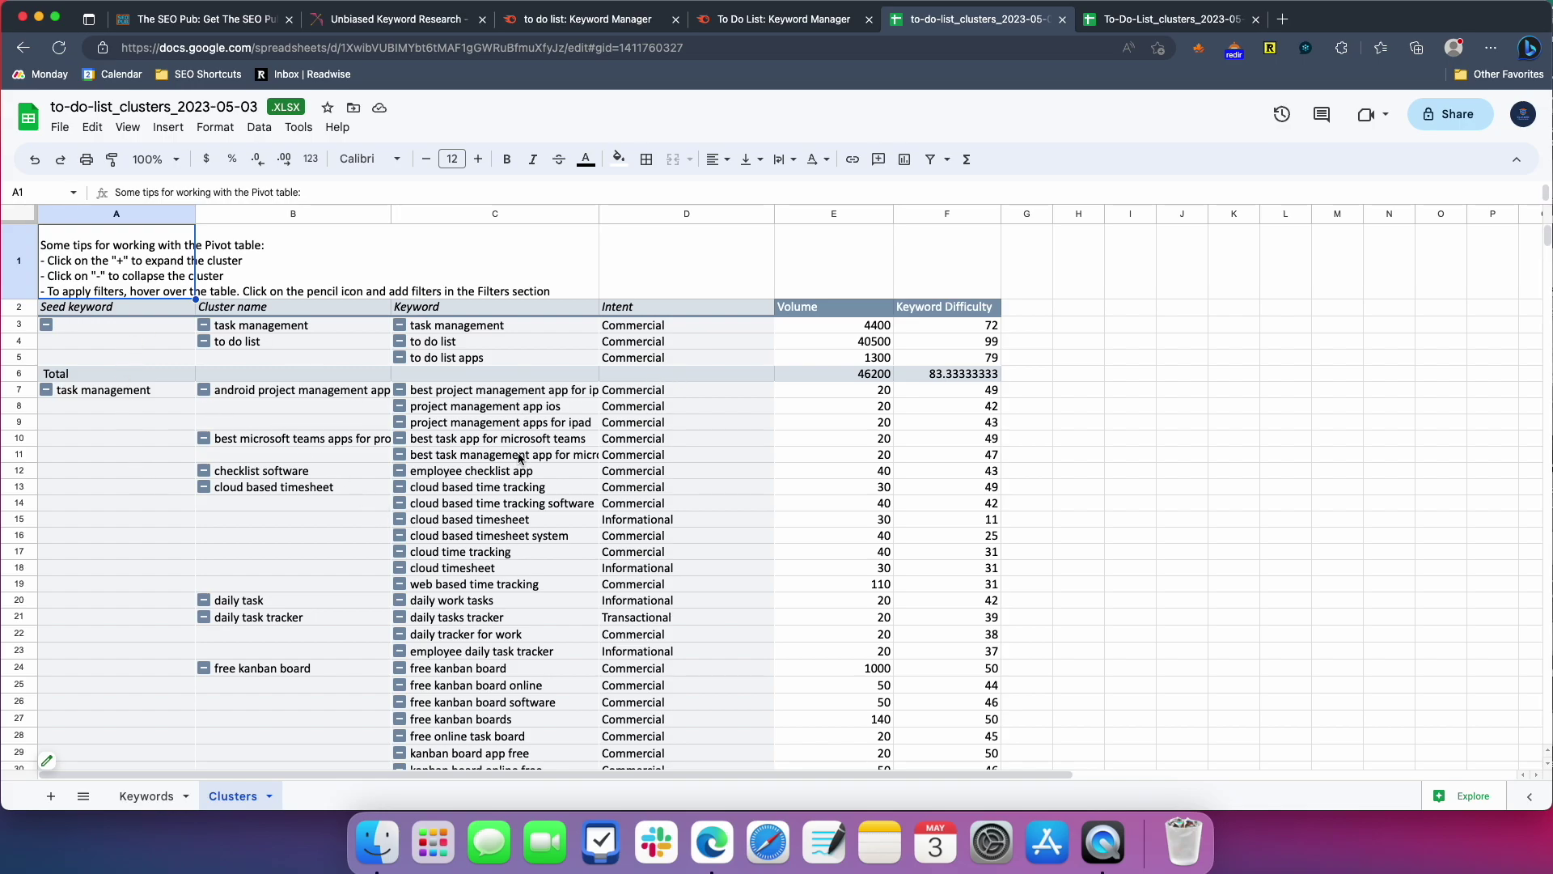
click(587, 21)
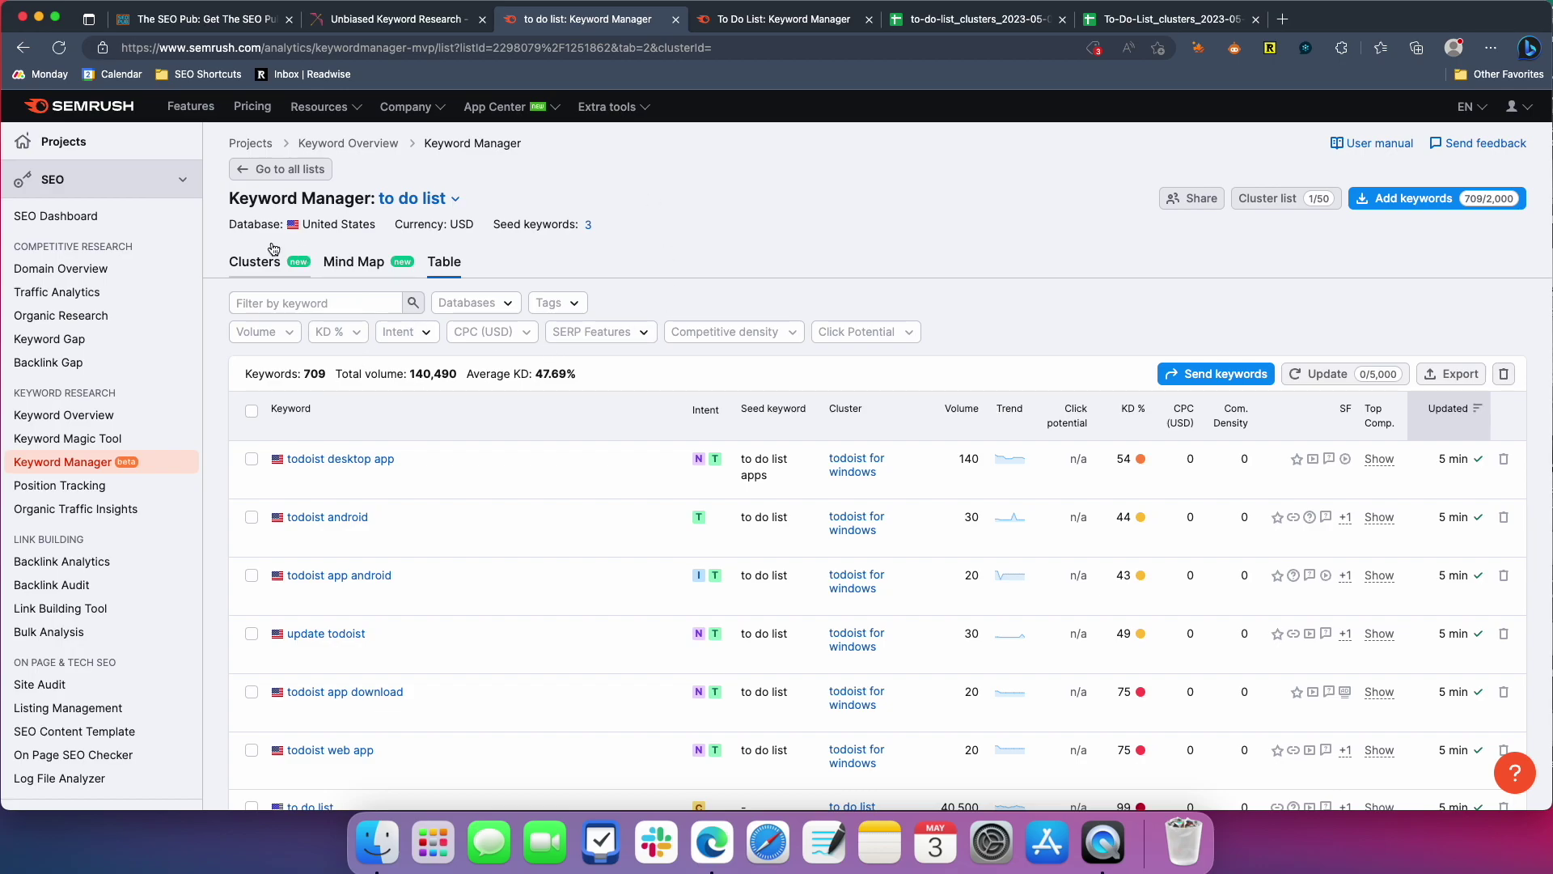
click(254, 261)
click(971, 18)
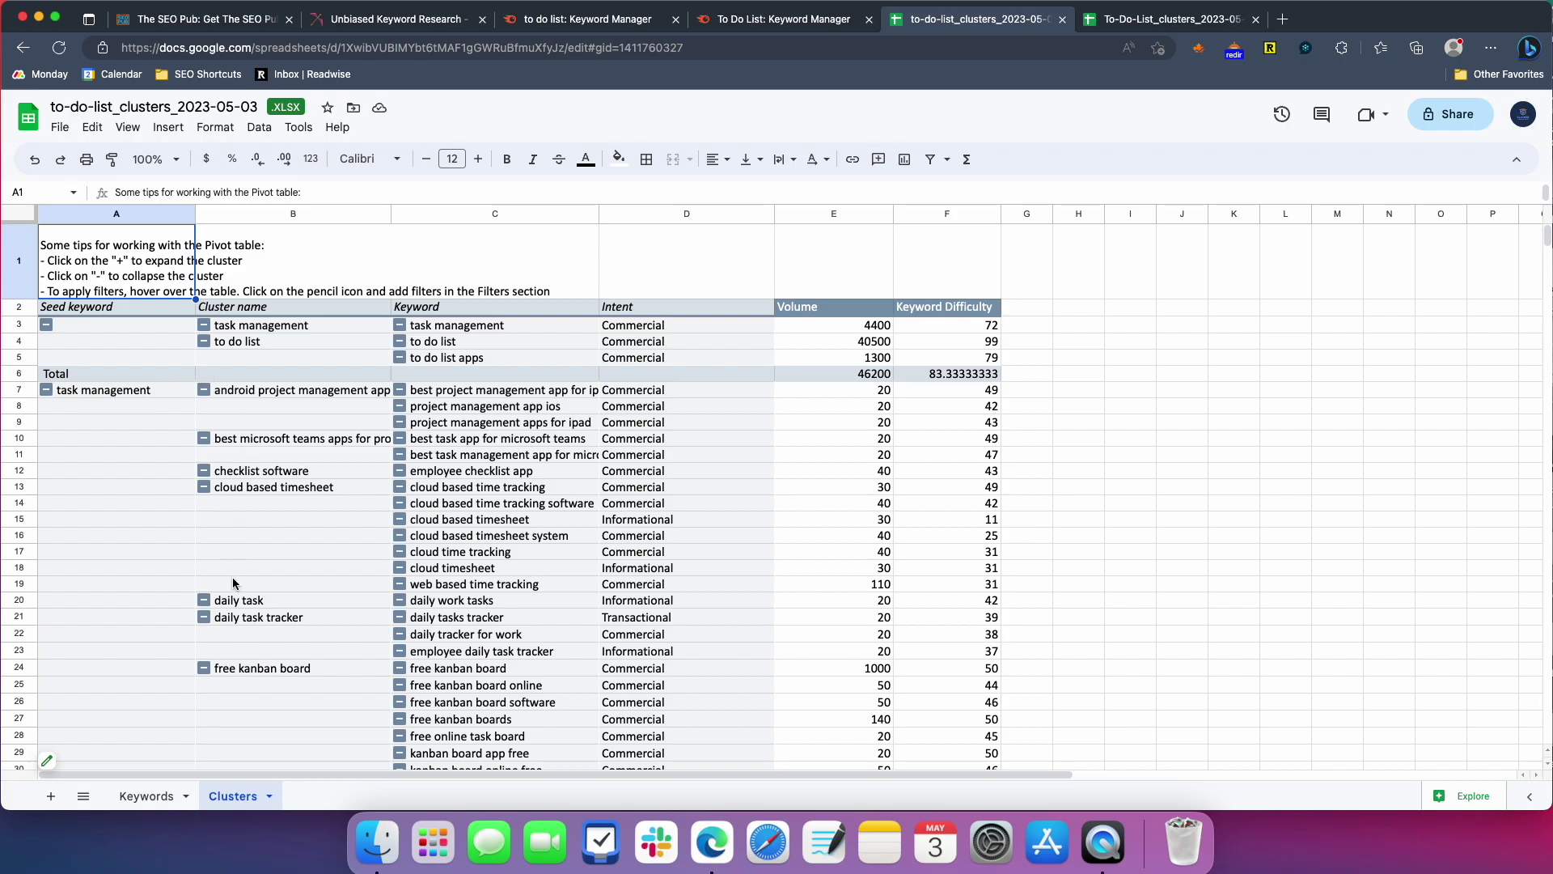
- Inspect cluster names like checklist software and cloud based timesheet, view the Keywords sheet, then return to Semrush
click(267, 392)
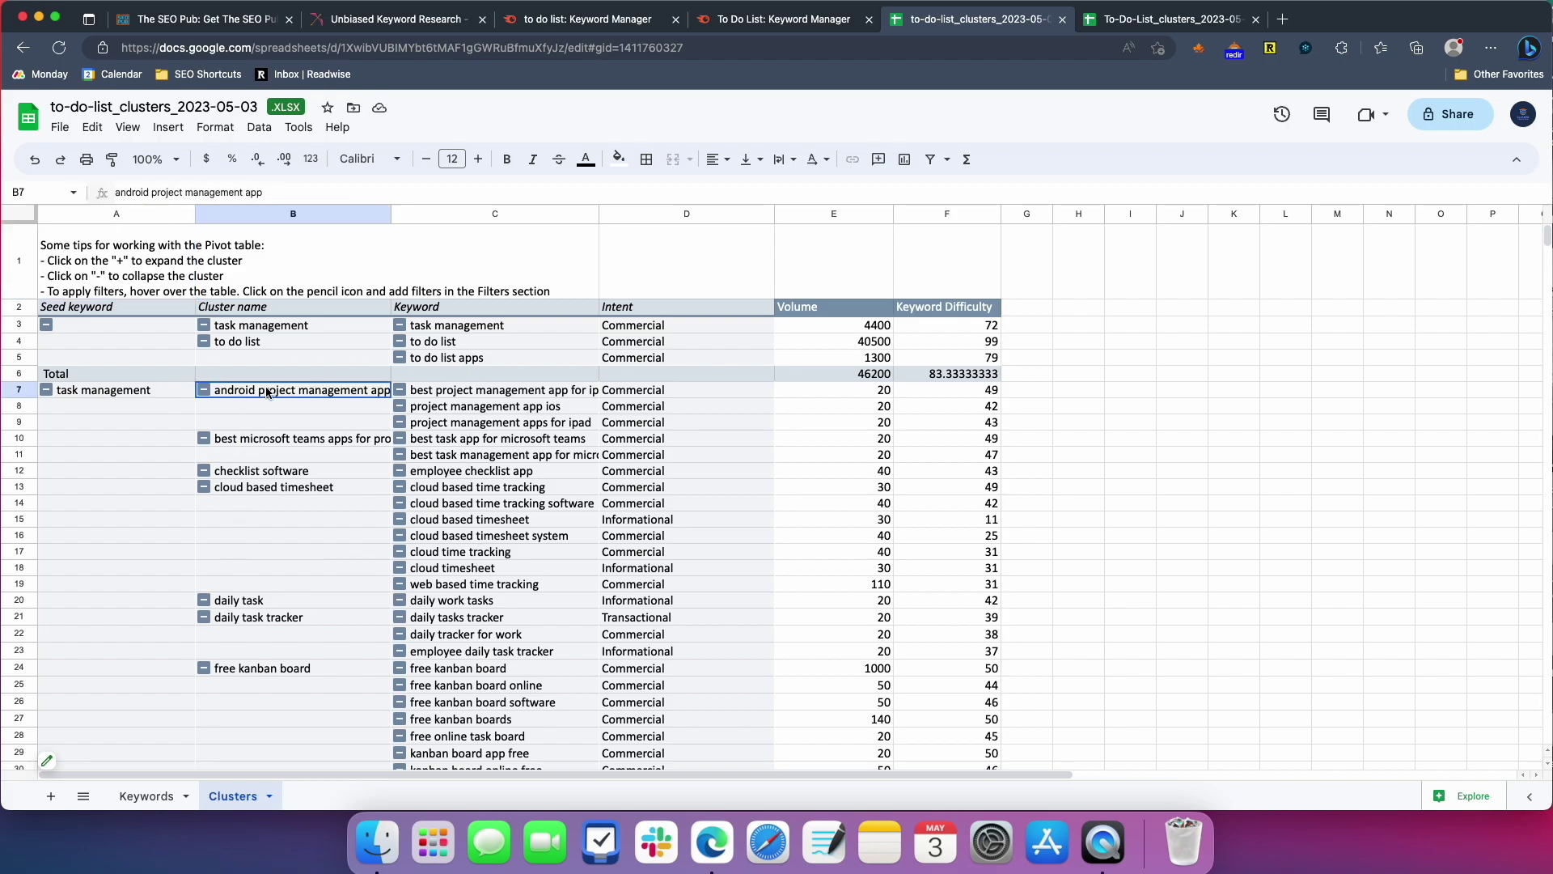
click(274, 441)
click(266, 476)
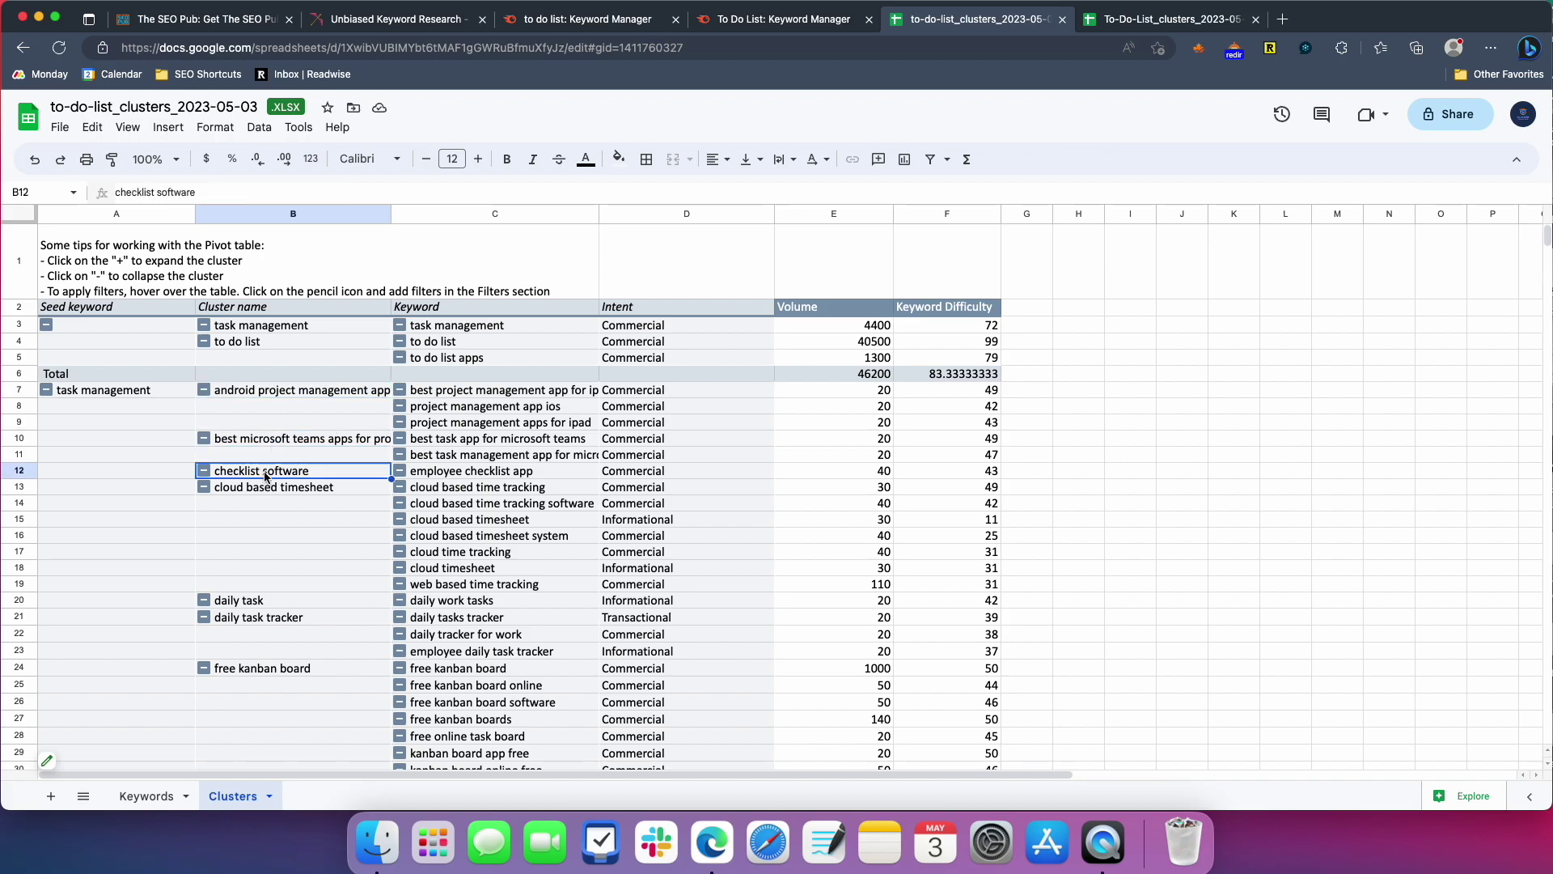
click(296, 493)
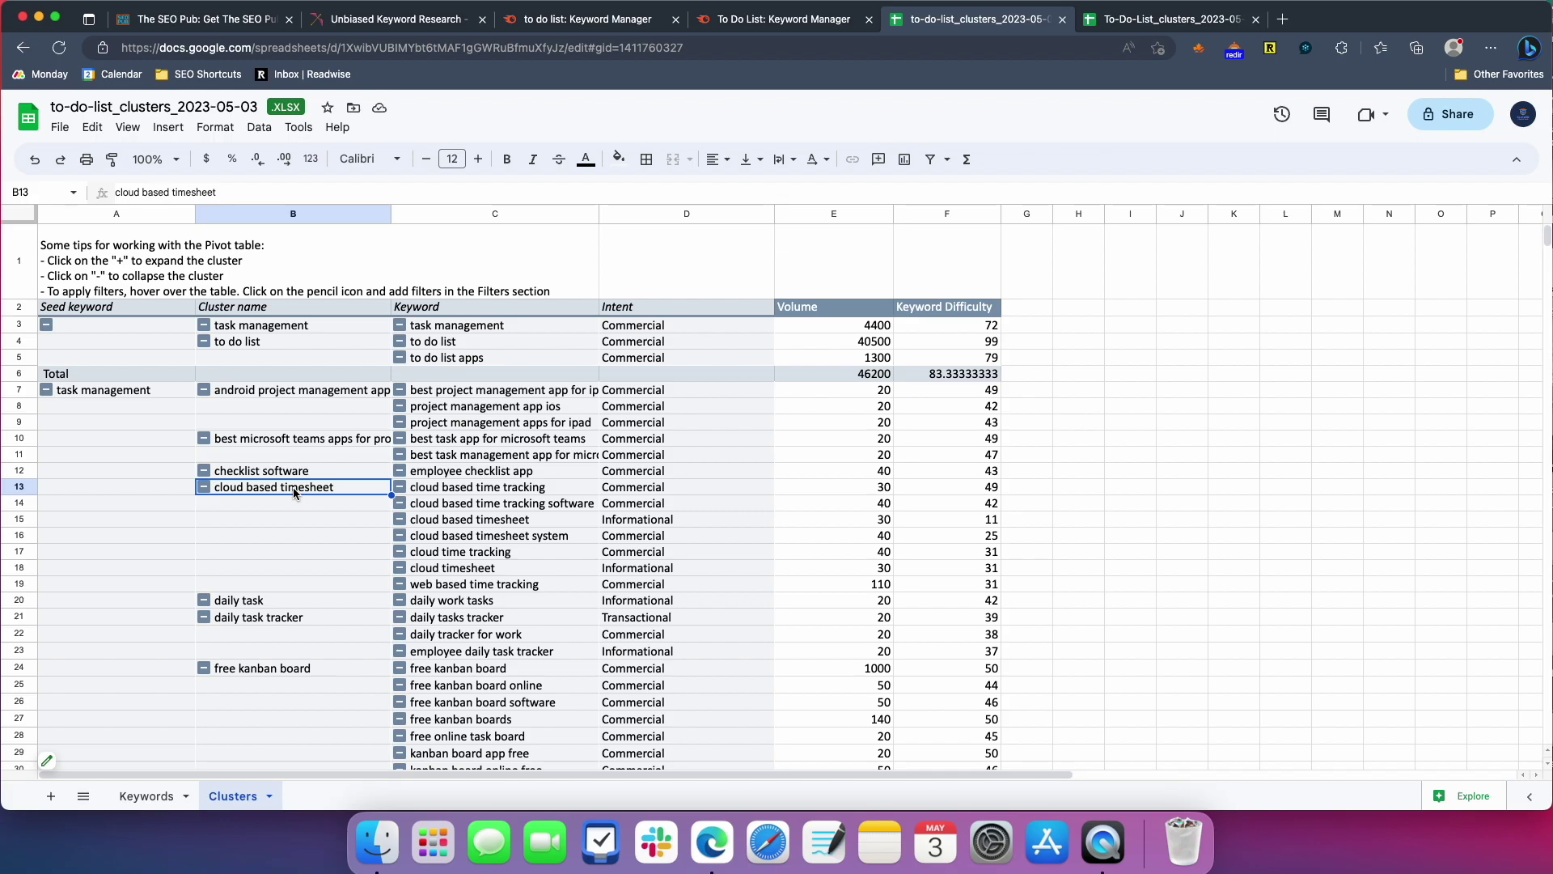
click(146, 797)
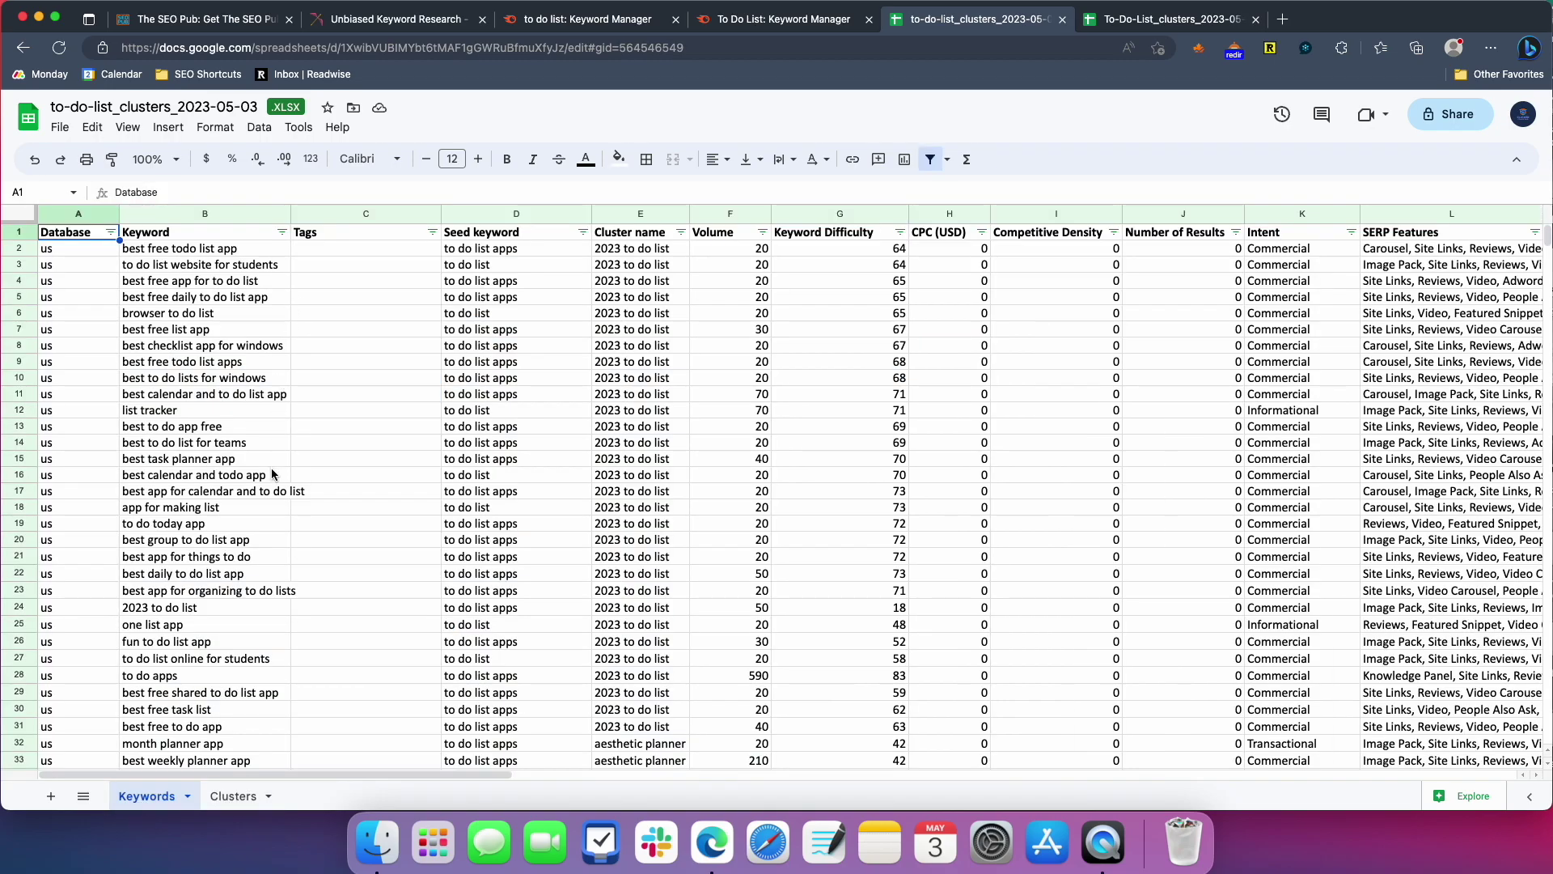
click(235, 796)
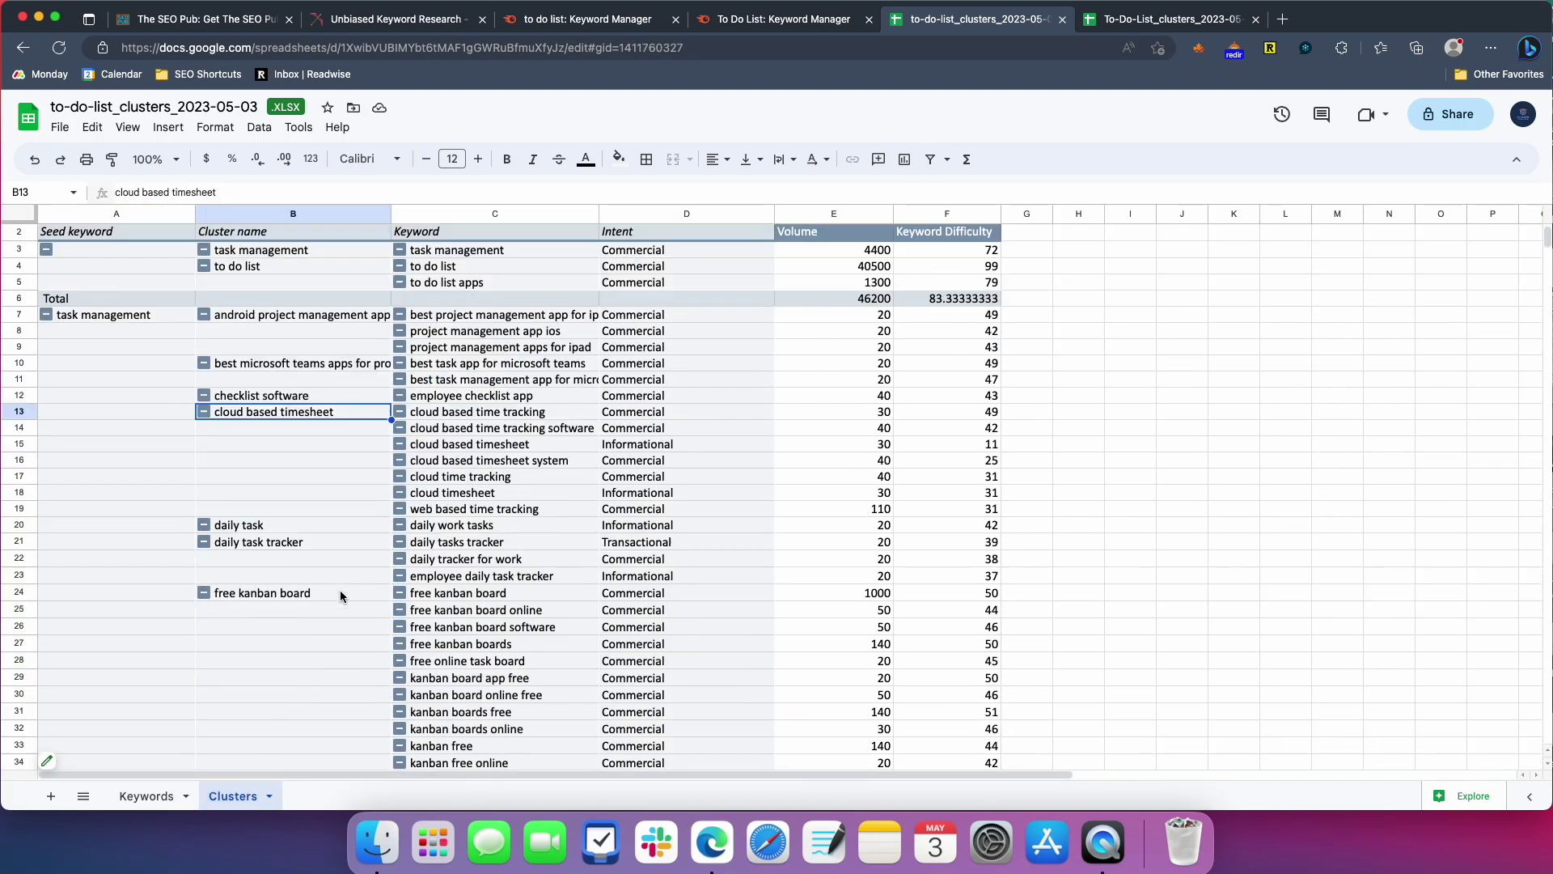
scroll(340, 589, down, 15)
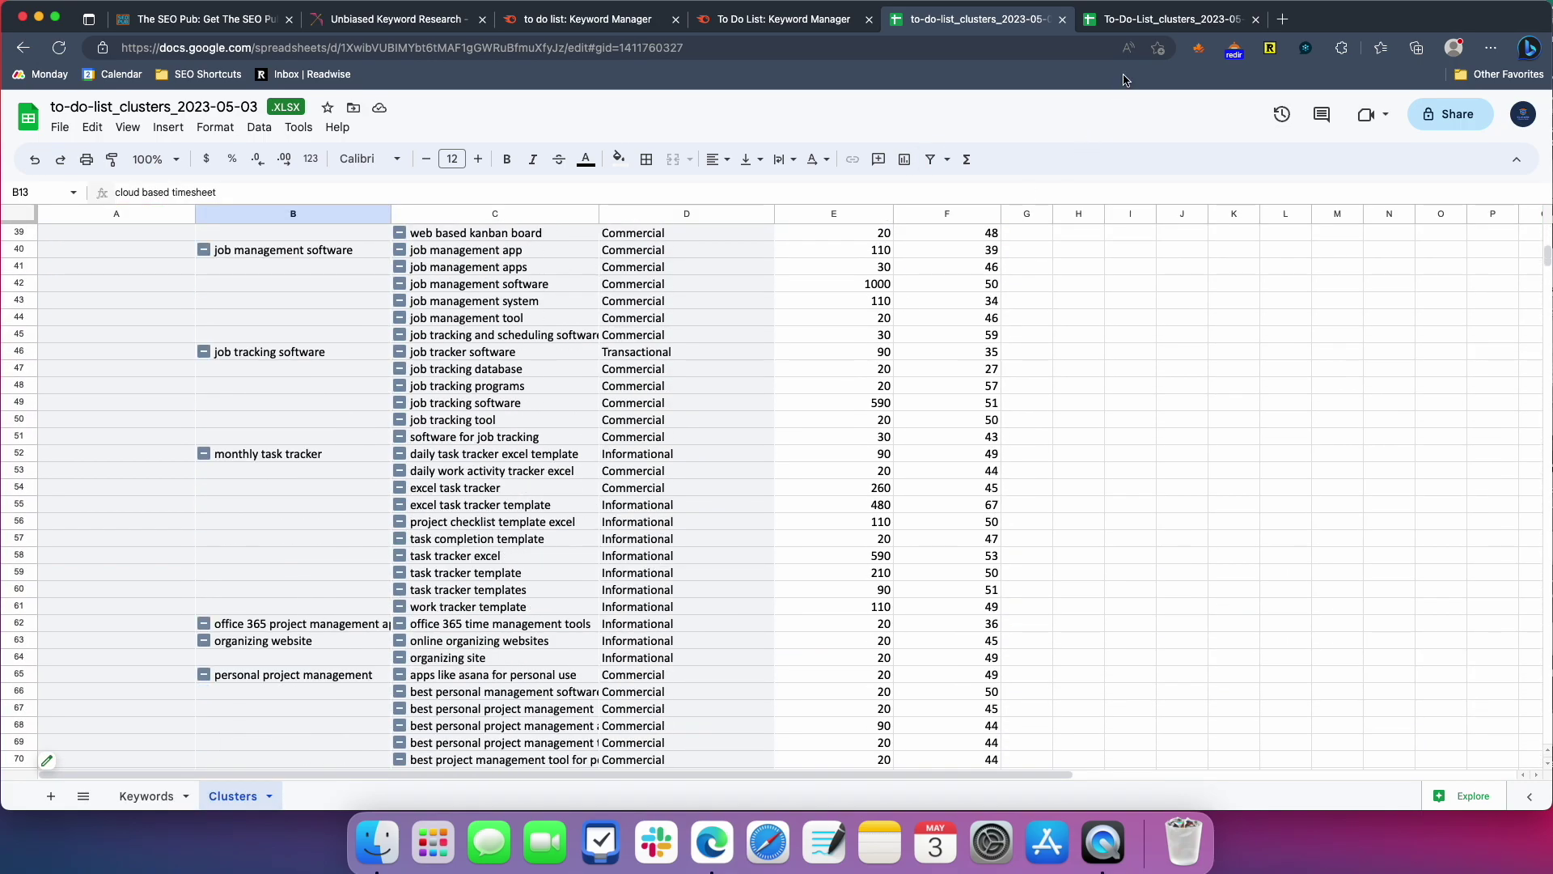
click(783, 19)
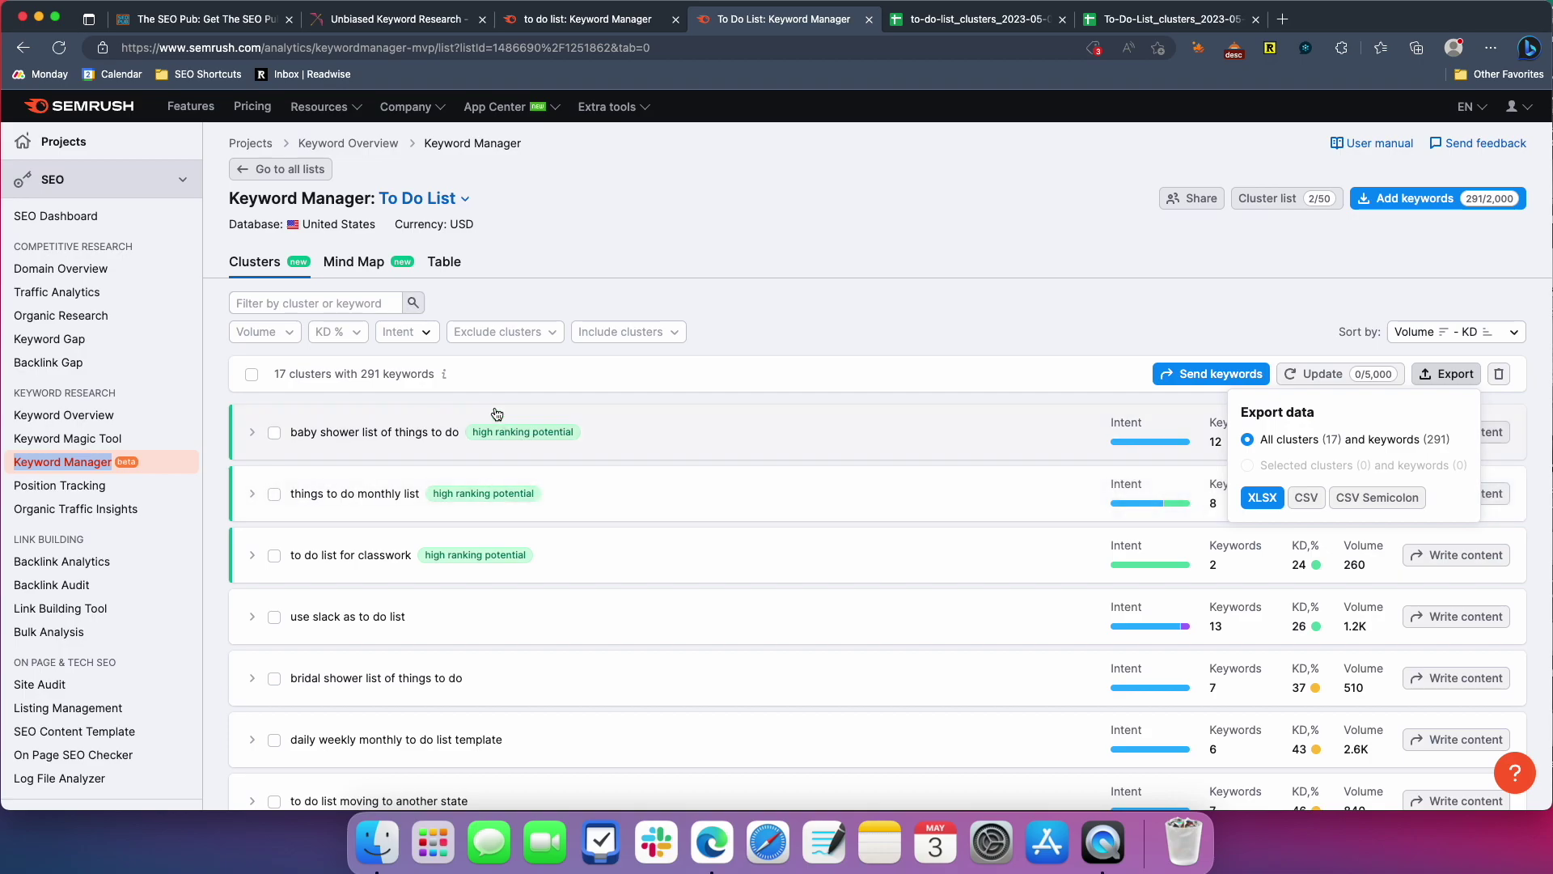
click(1170, 11)
click(242, 796)
scroll(342, 520, down, 3)
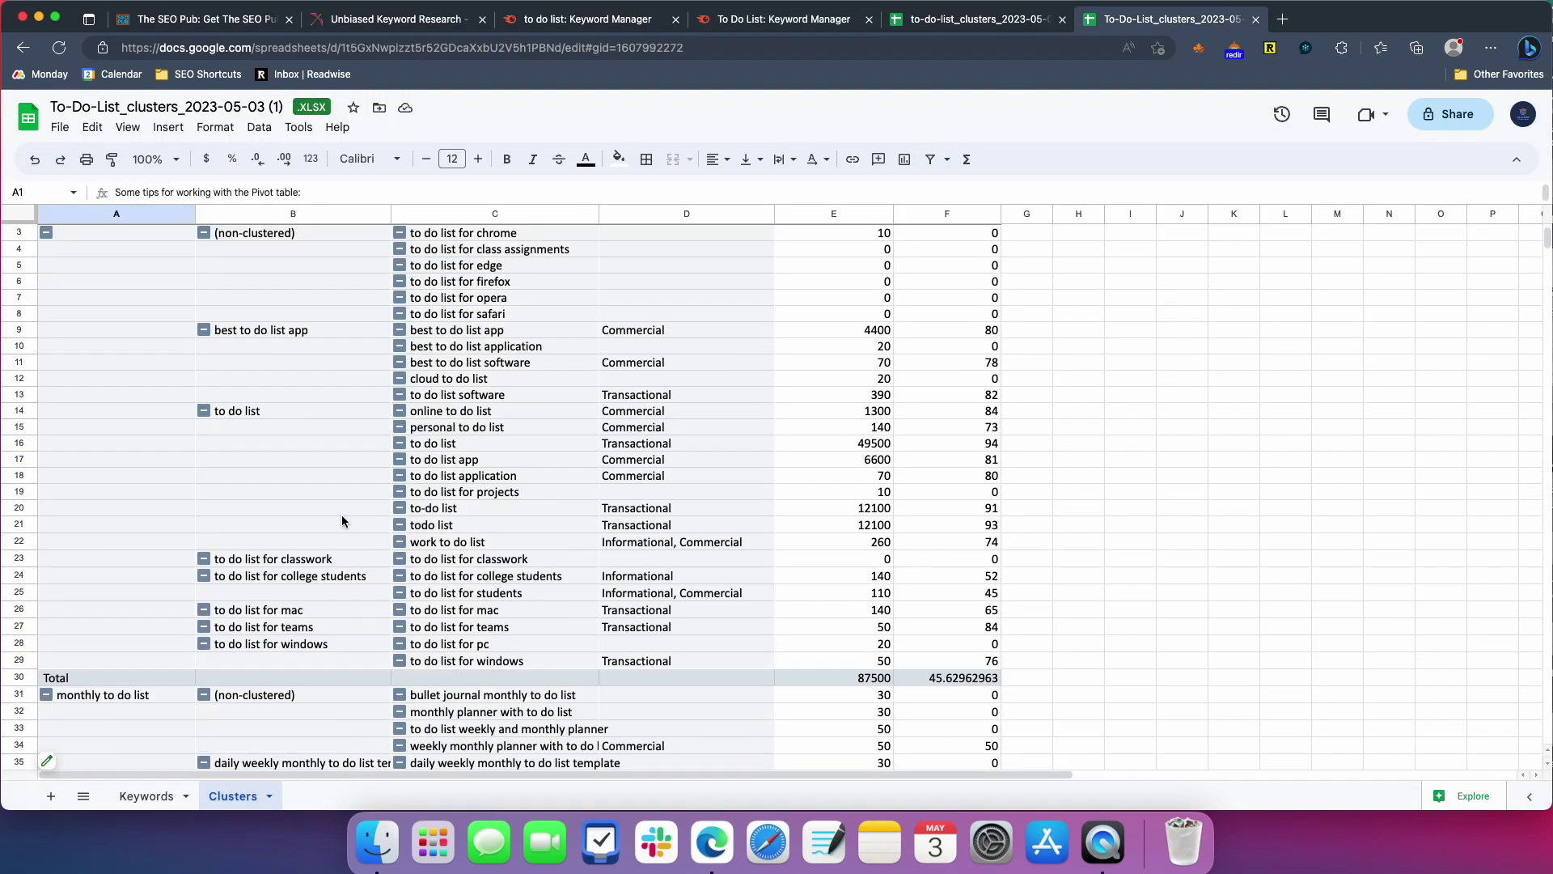
scroll(245, 518, down, 10)
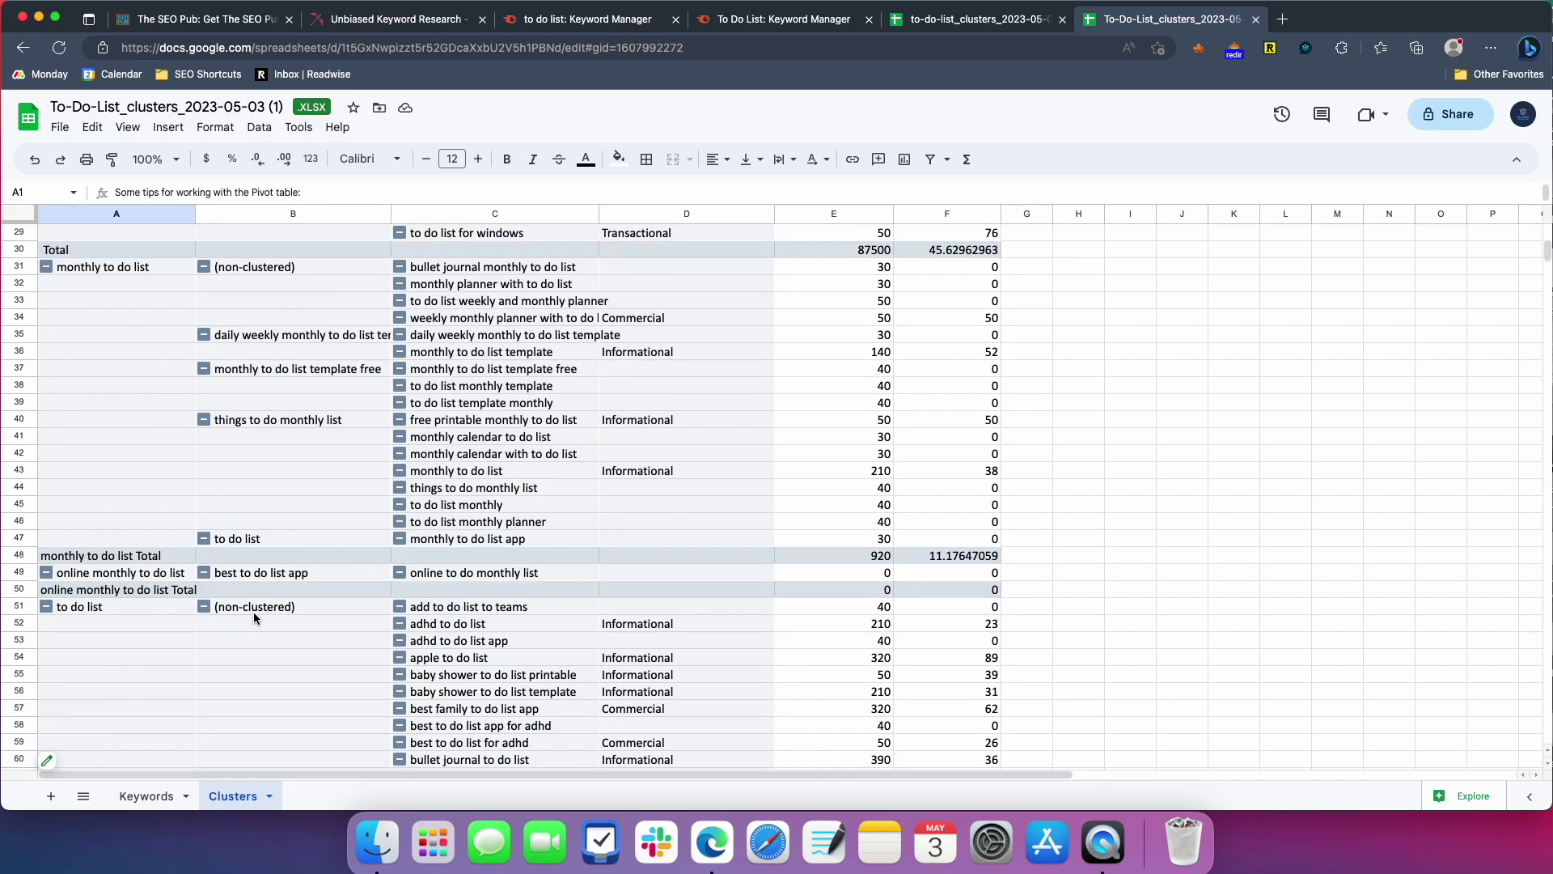
scroll(254, 612, down, 10)
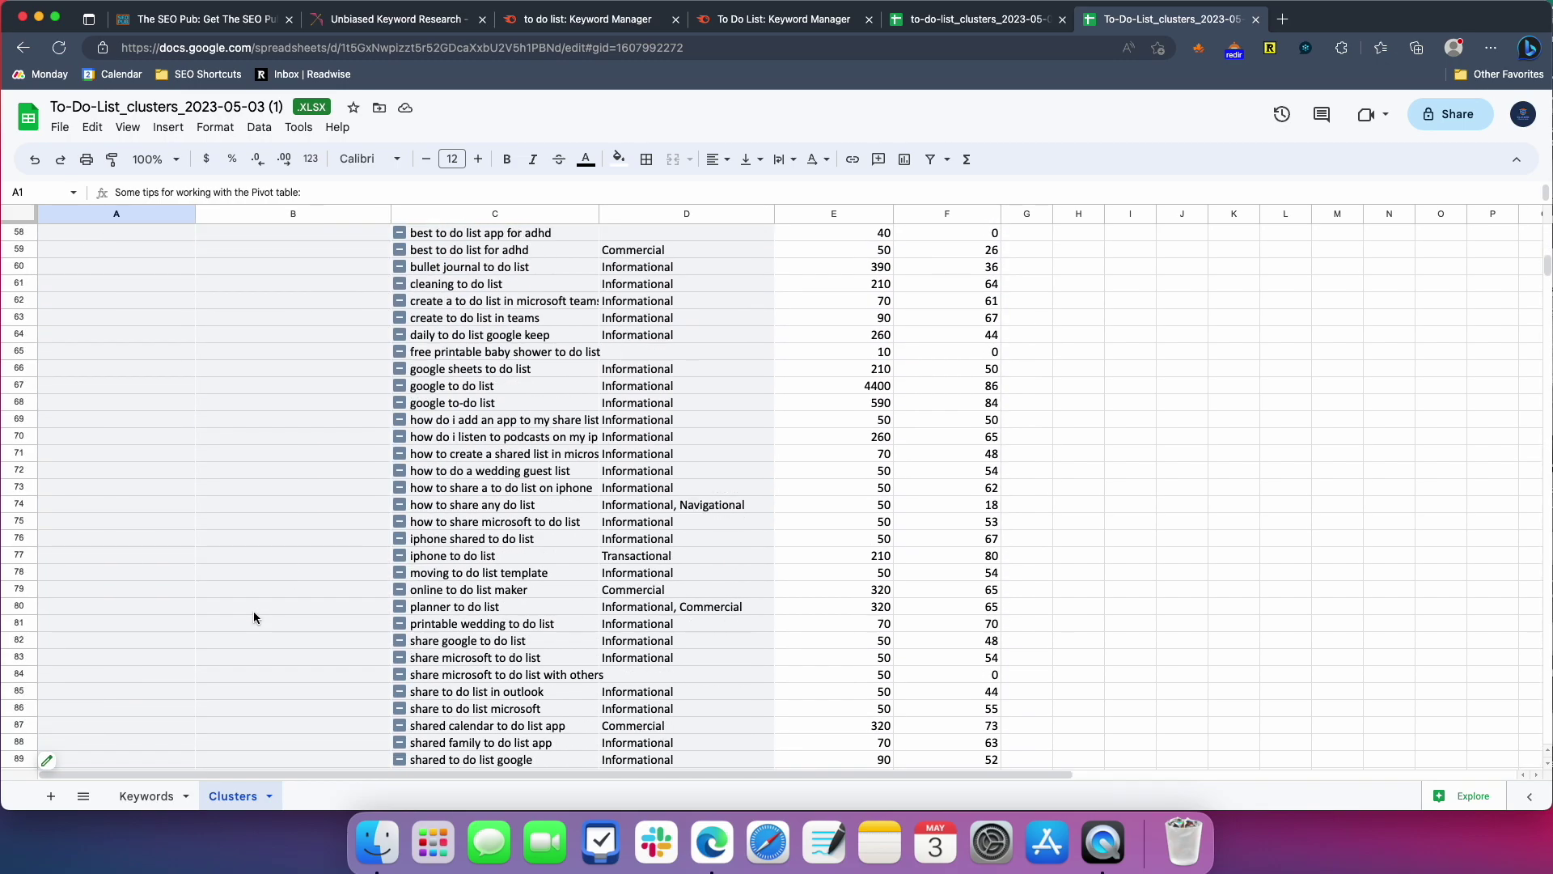
scroll(254, 617, down, 6)
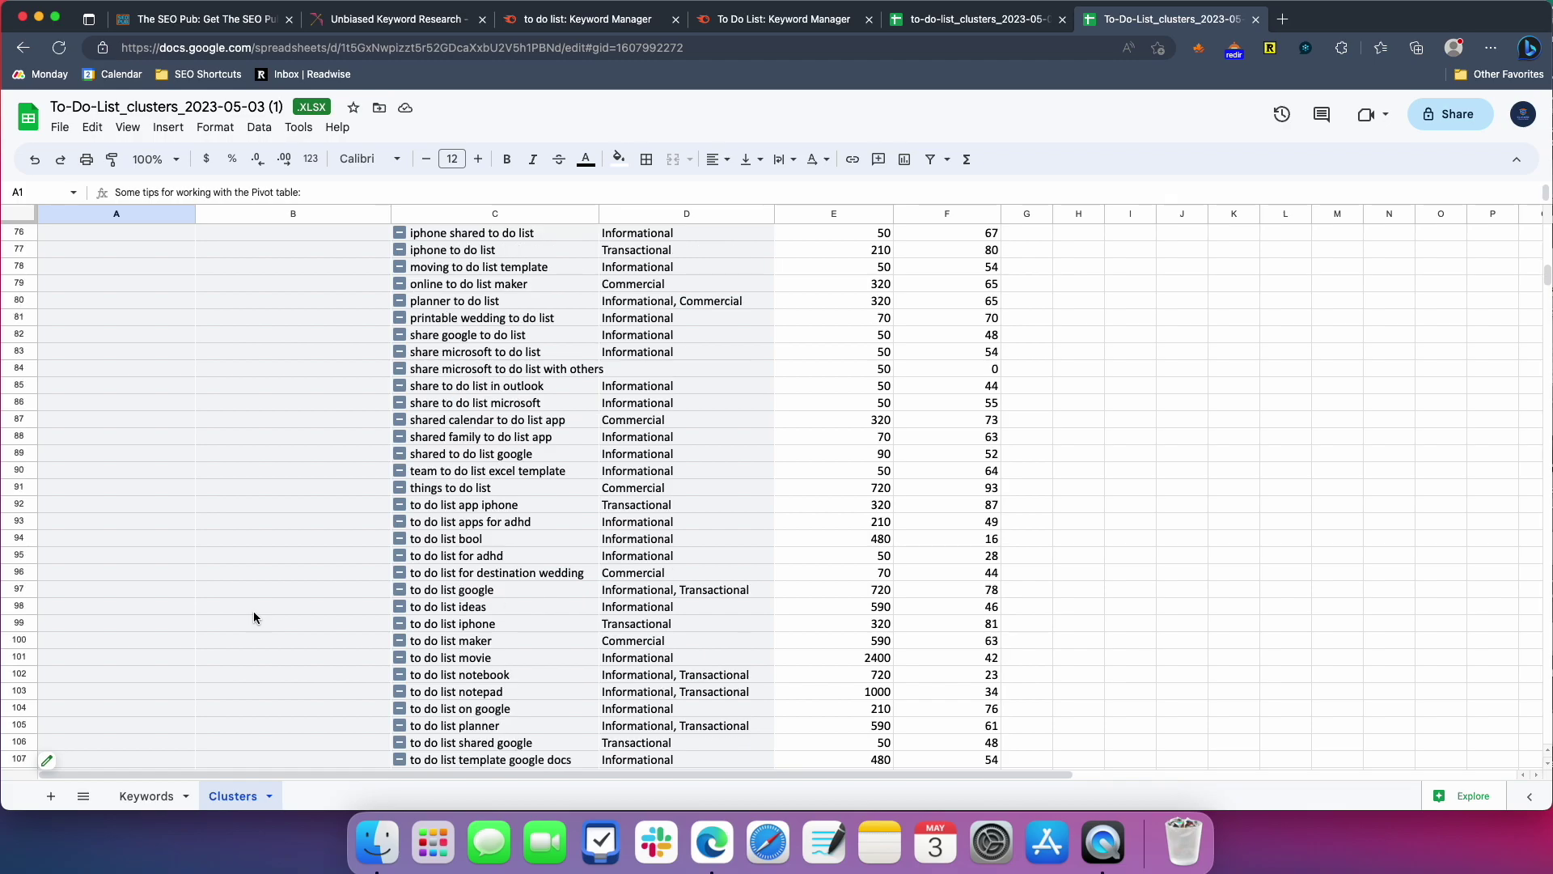
scroll(254, 617, down, 8)
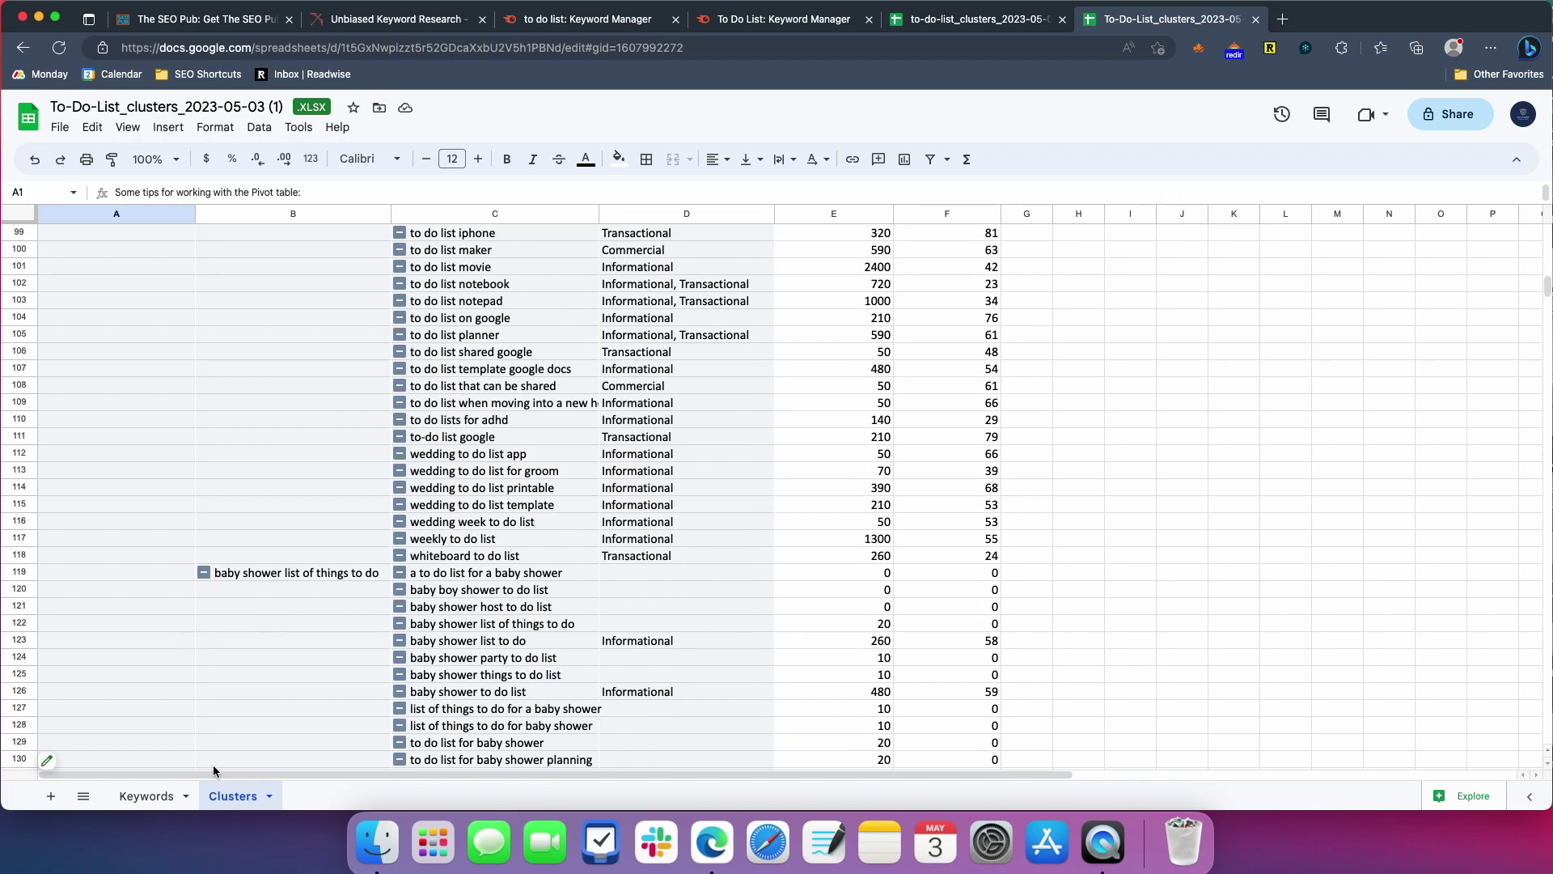
click(783, 19)
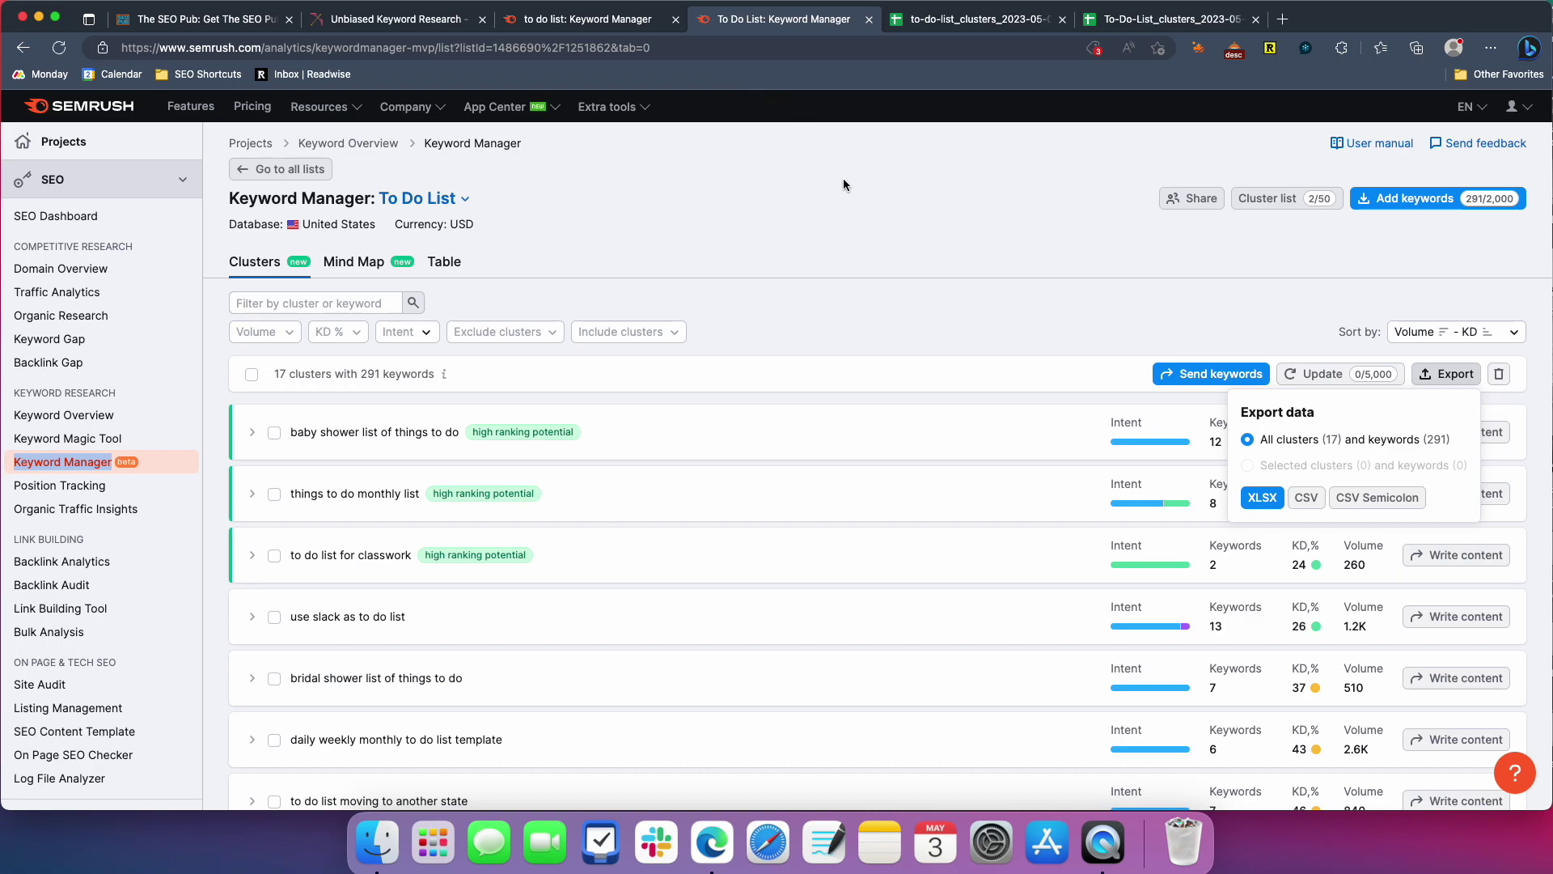
- Open the sample pizza list from the lists overview, glance at its mind map, then return to its 35 clusters
click(590, 21)
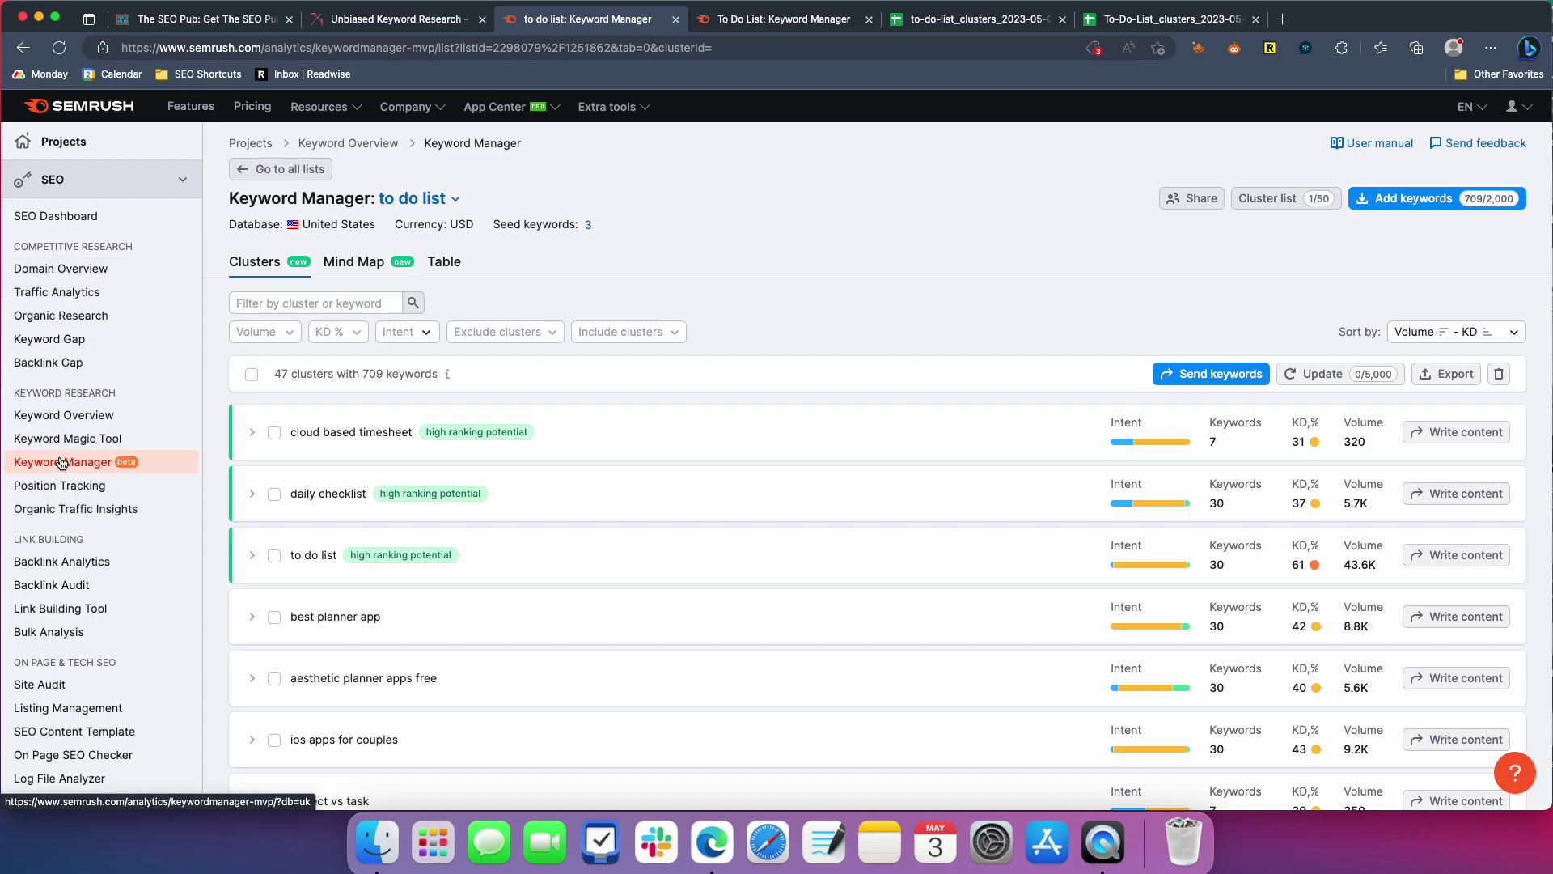
click(128, 465)
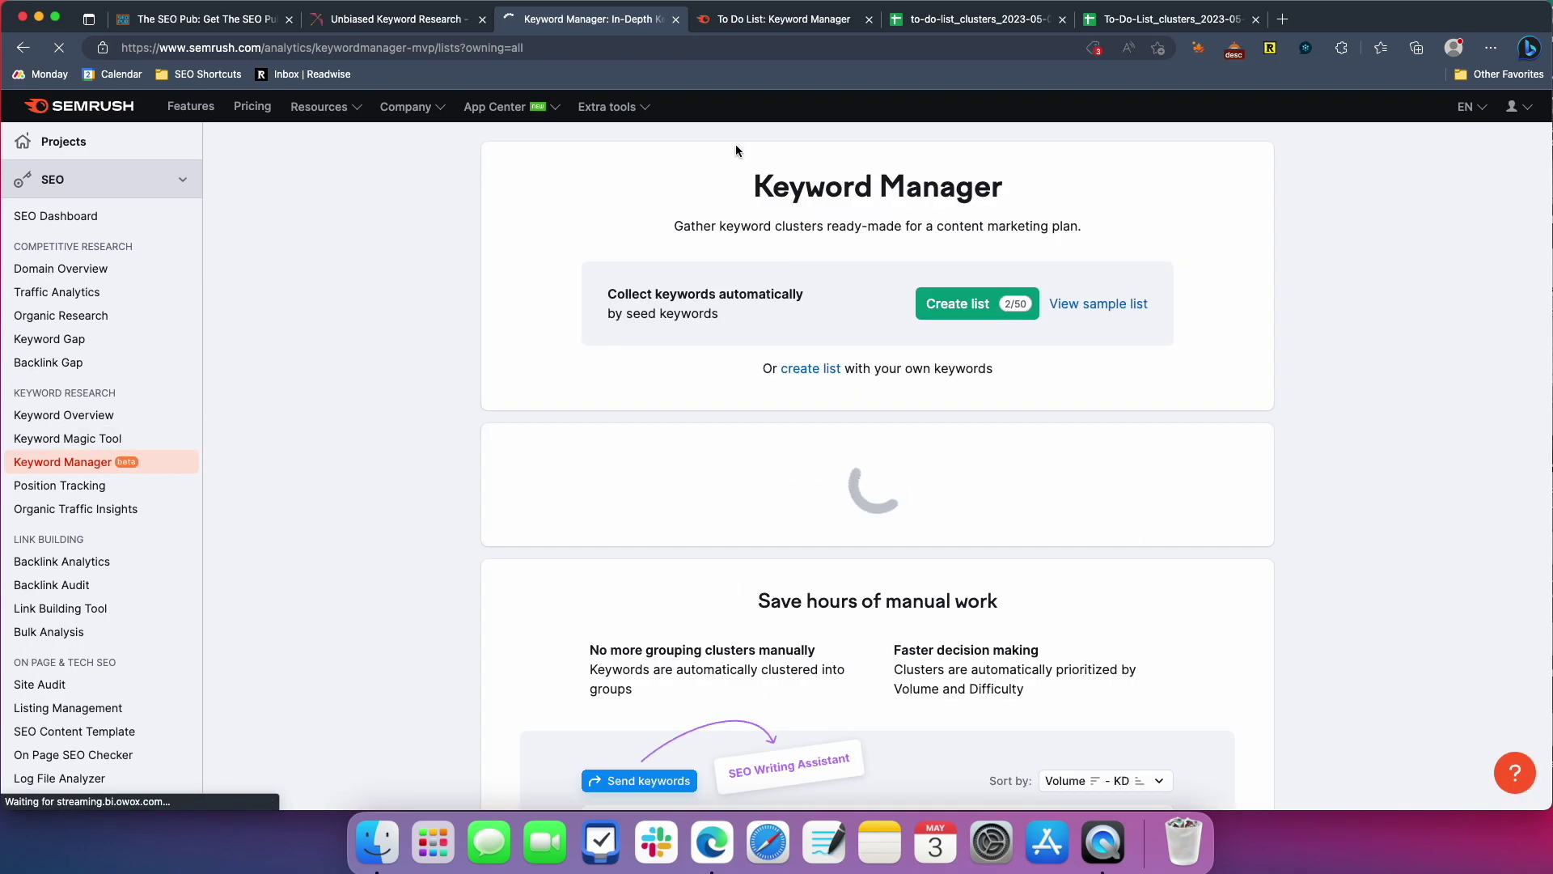
click(1104, 305)
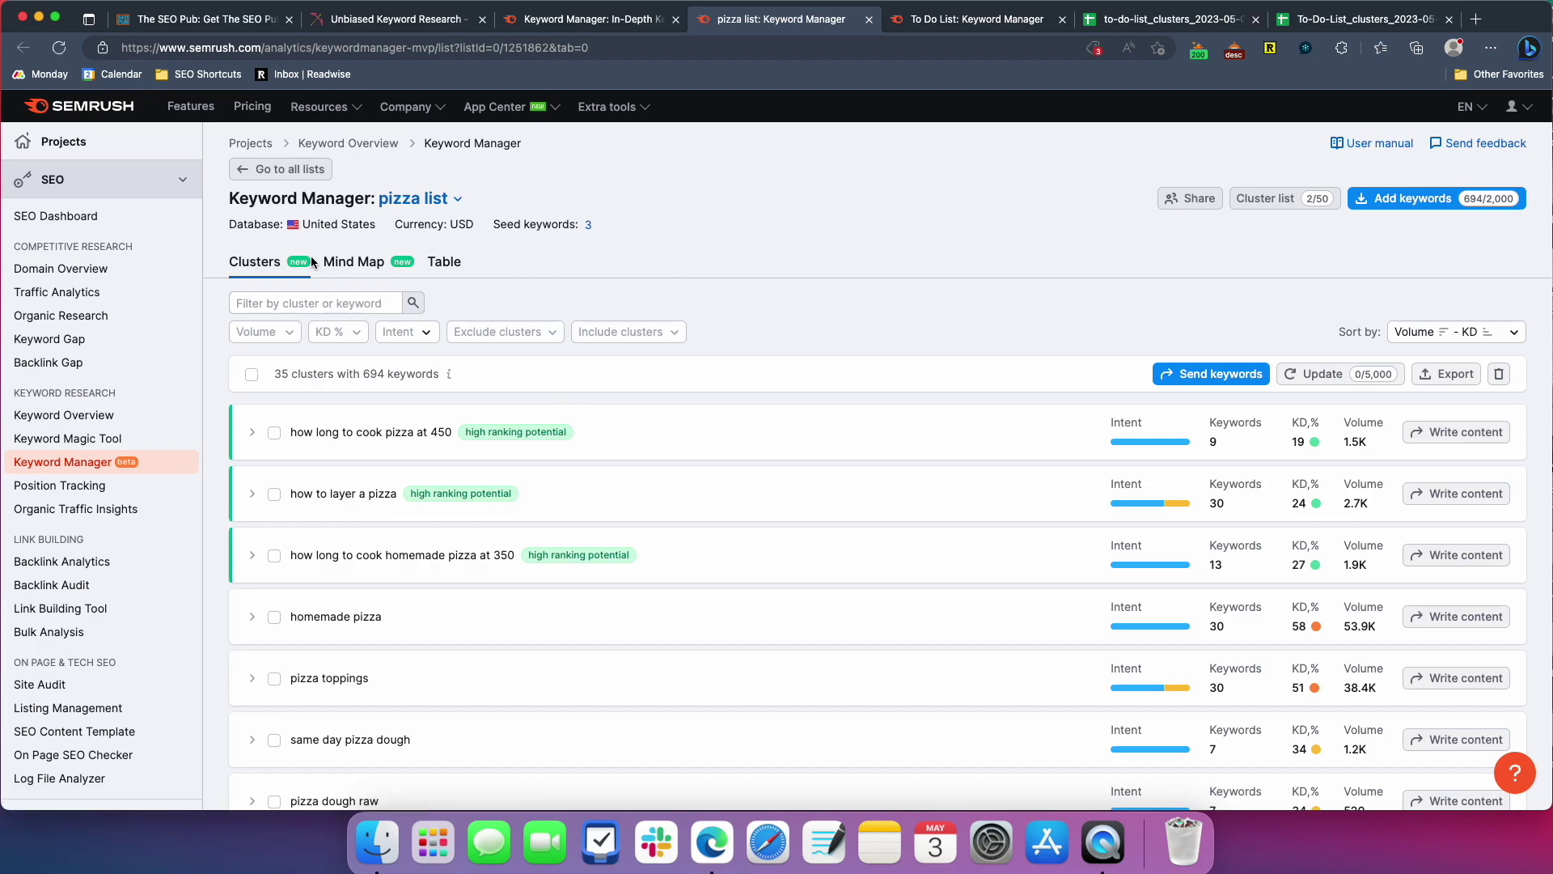
click(353, 261)
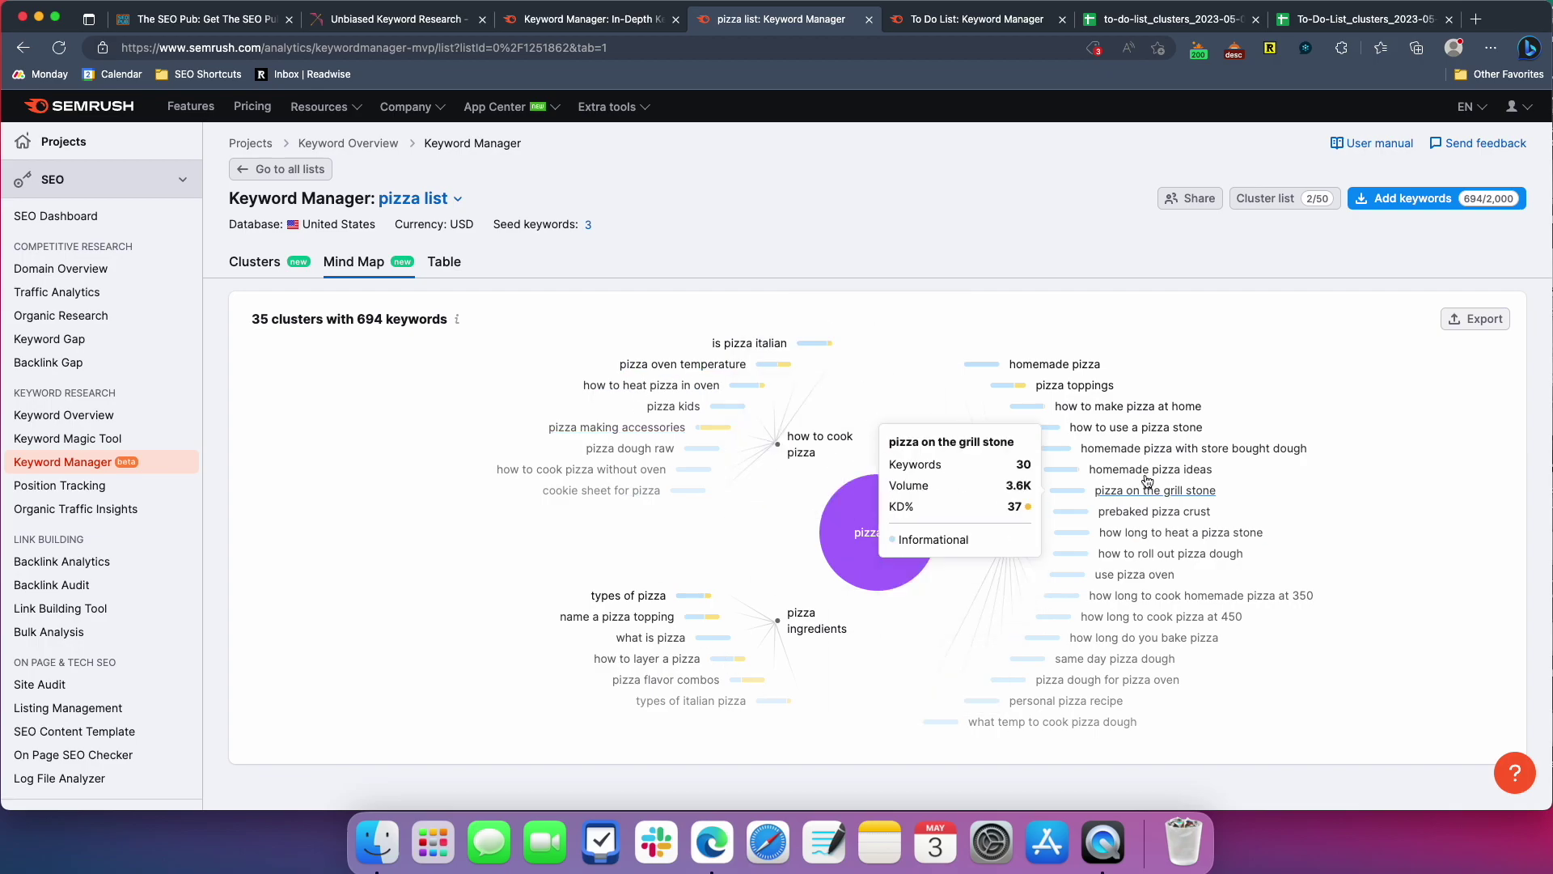
click(257, 262)
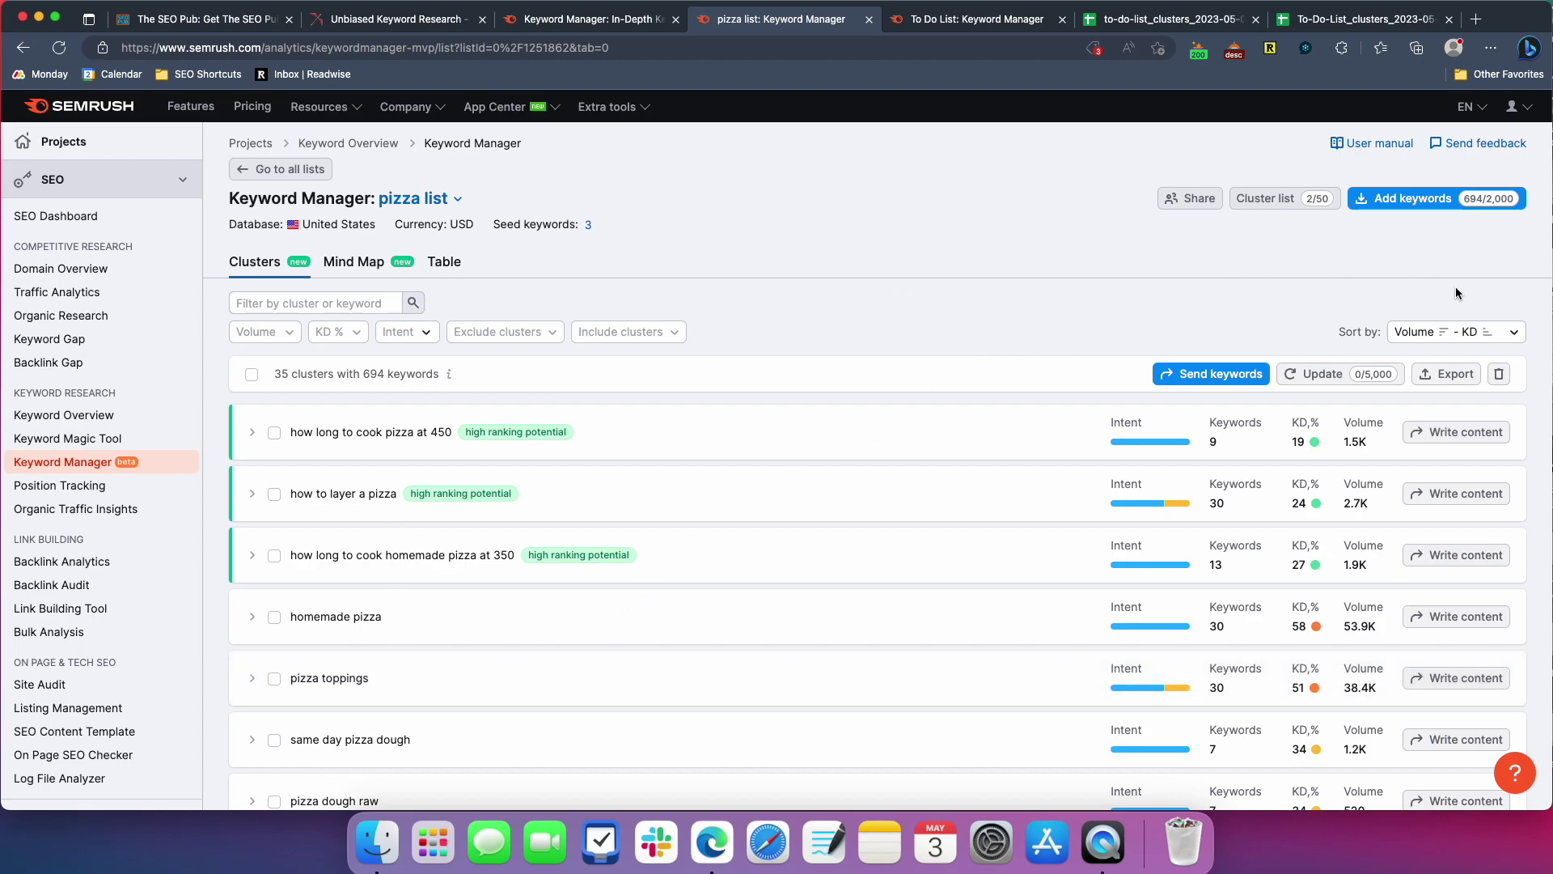
- Sort the pizza clusters by KD, highest first, after briefly trying volume sorting
click(1448, 332)
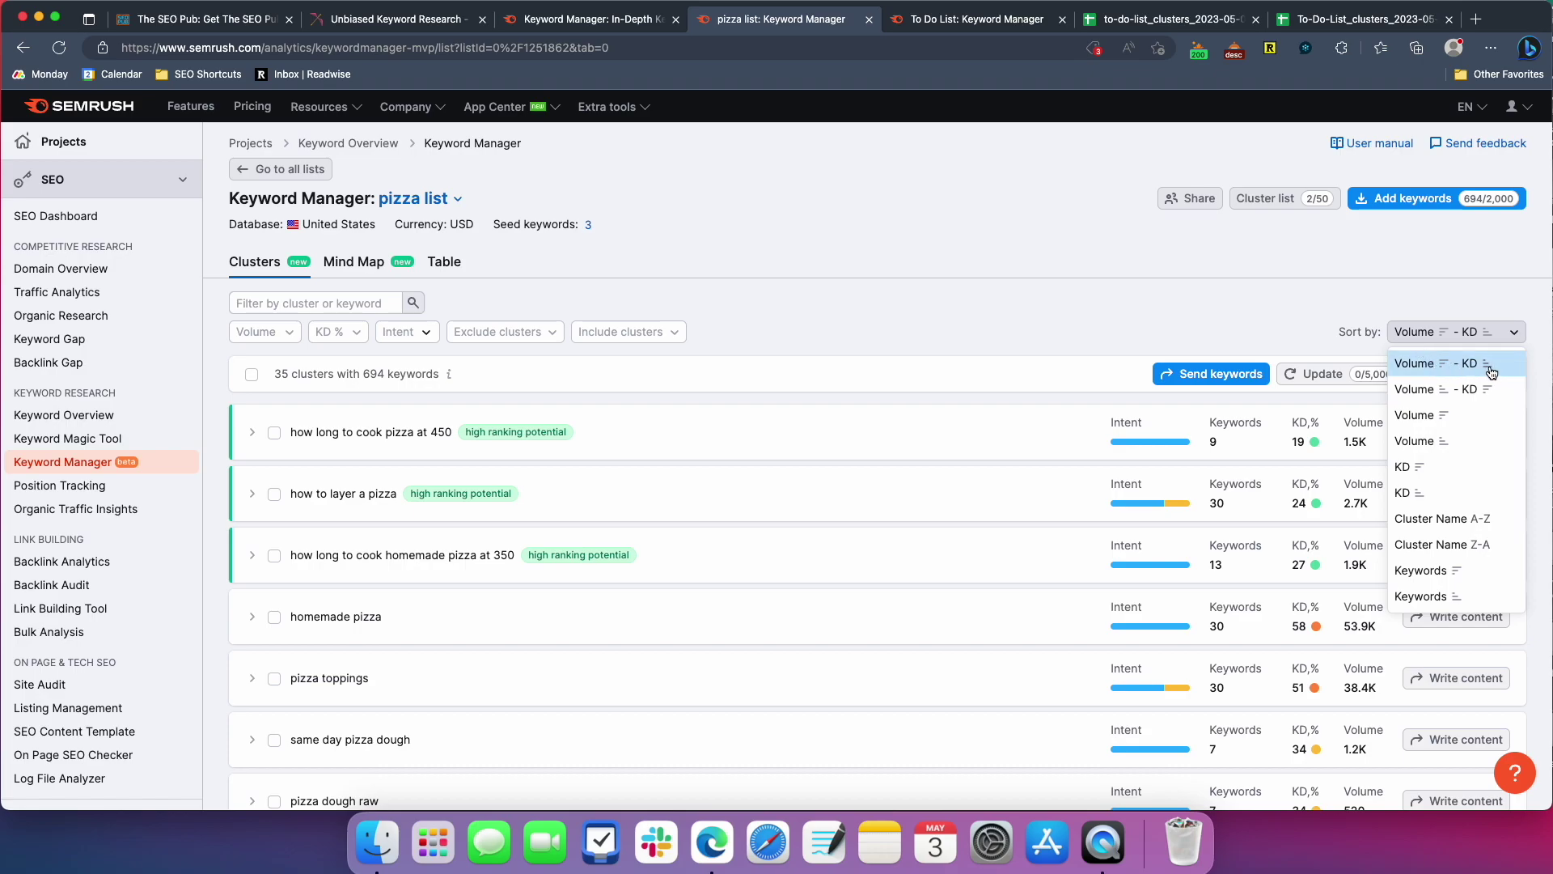
click(1415, 415)
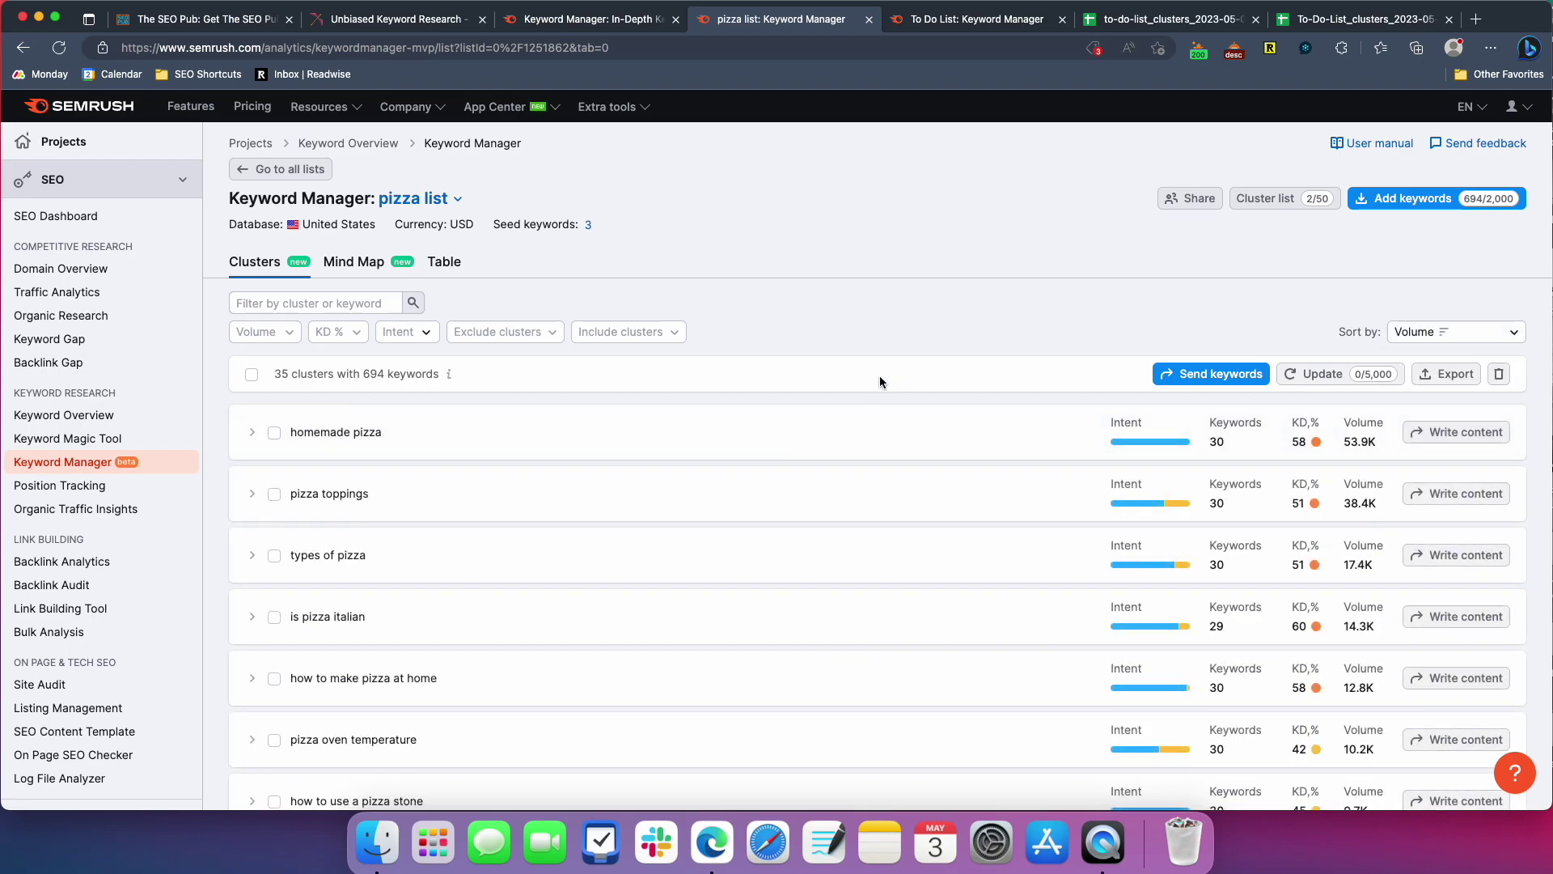
click(1440, 331)
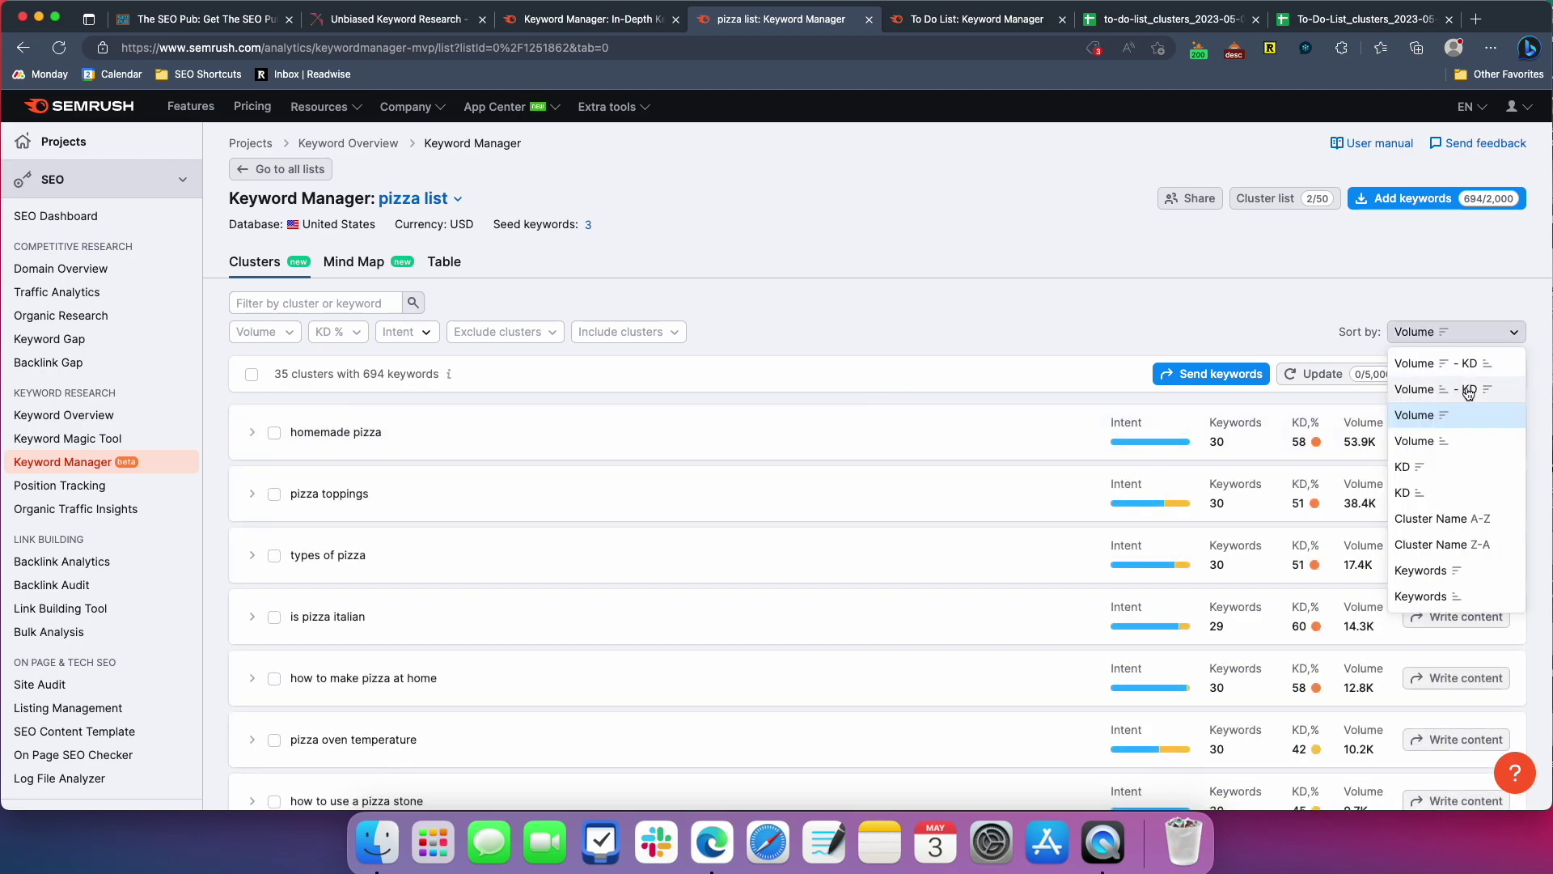
click(1422, 467)
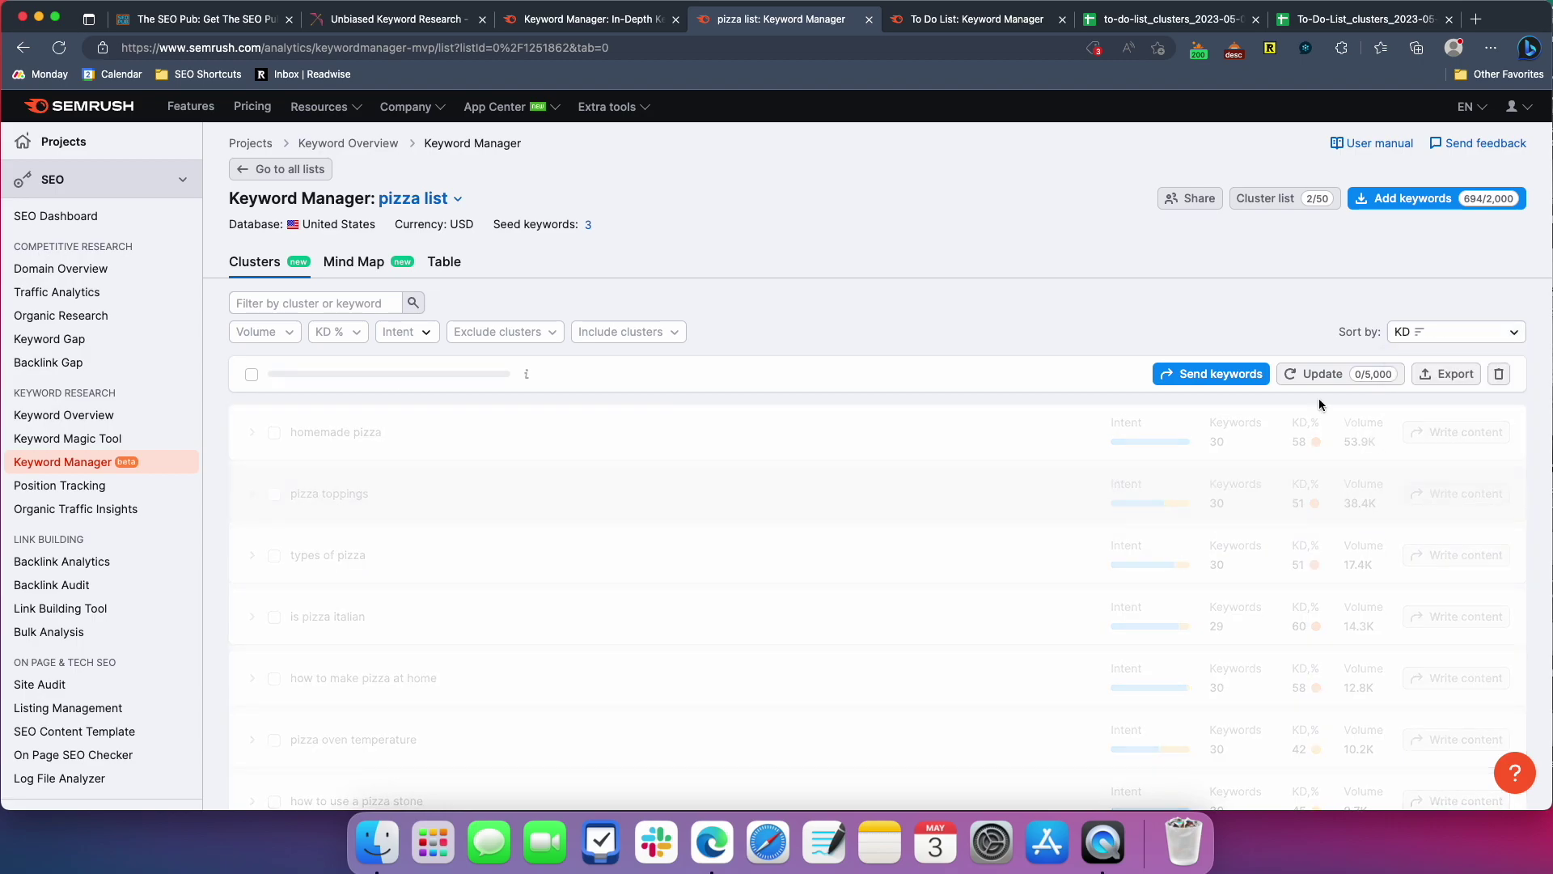
click(1415, 333)
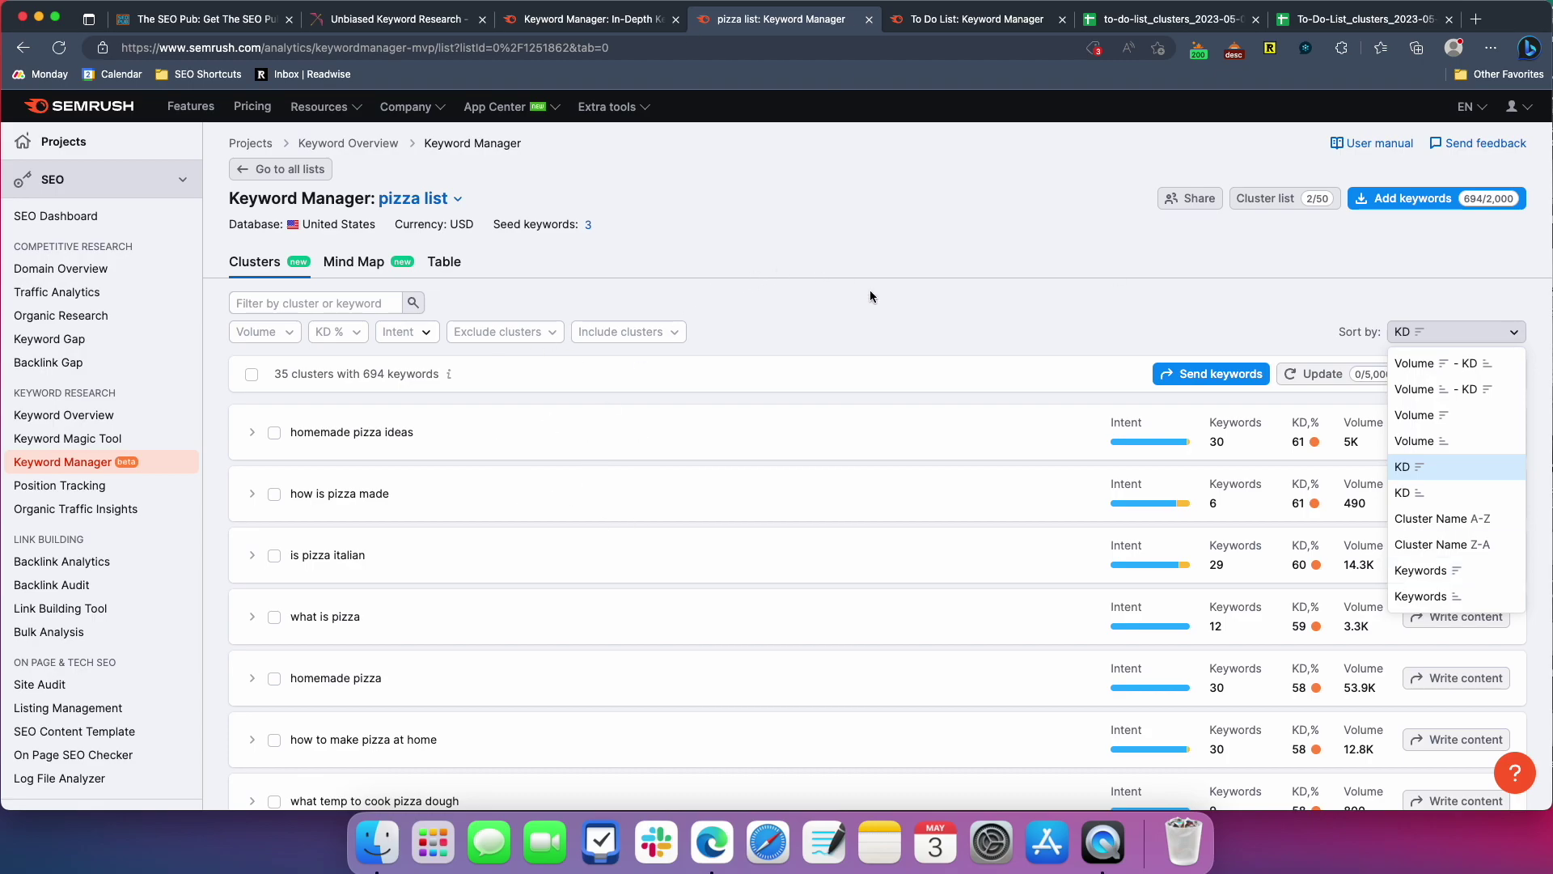
click(930, 304)
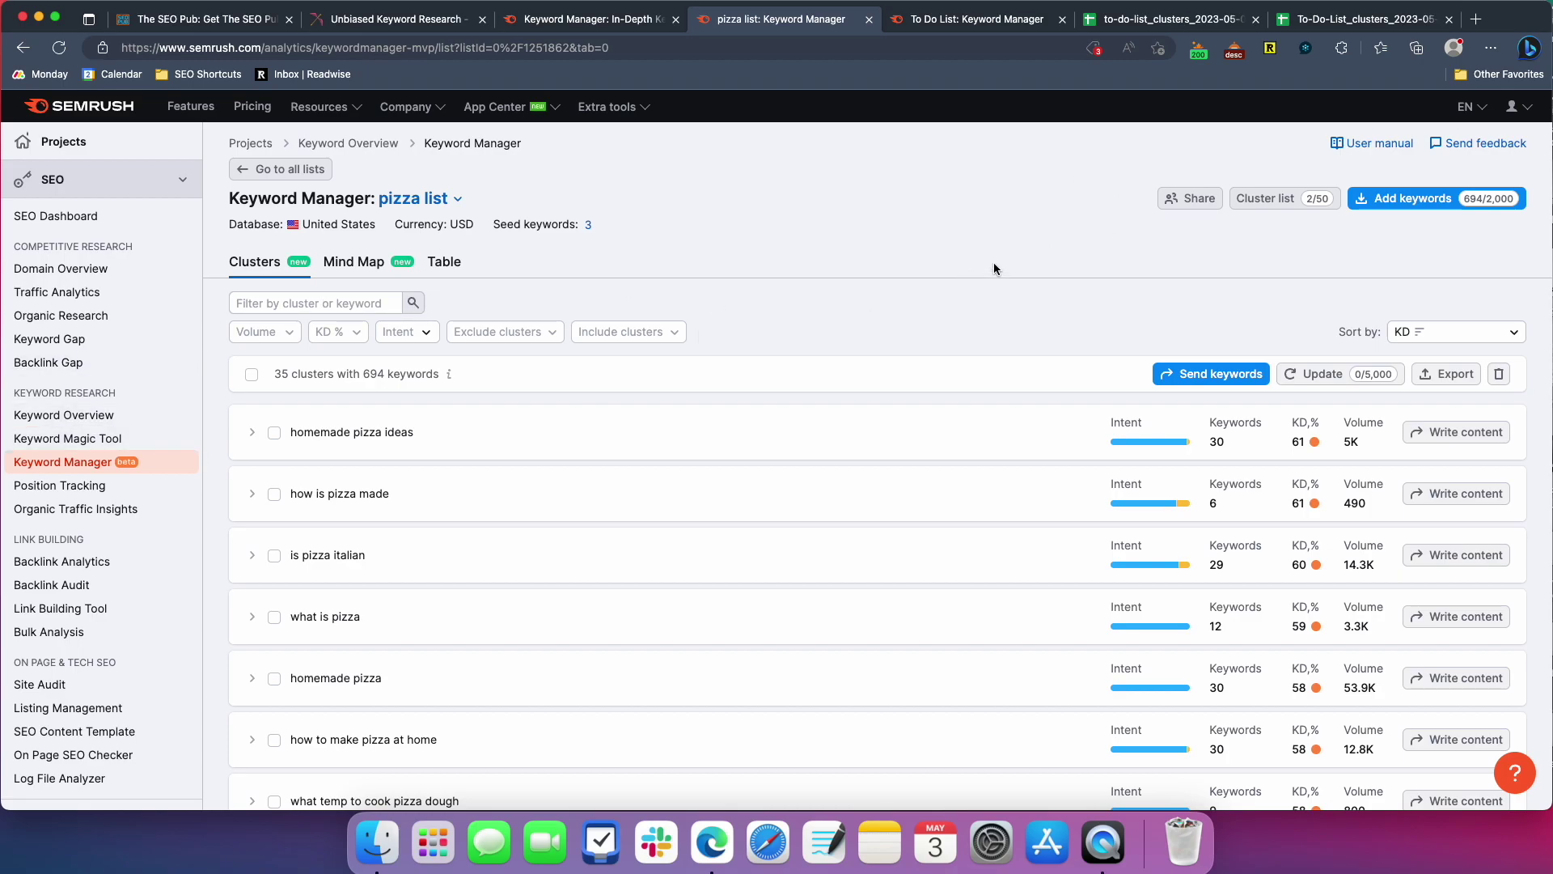
- Scroll back to the top of the Keyword Cupid homepage, then switch to The SEO Pub homepage tab
click(373, 20)
scroll(490, 335, up, 20)
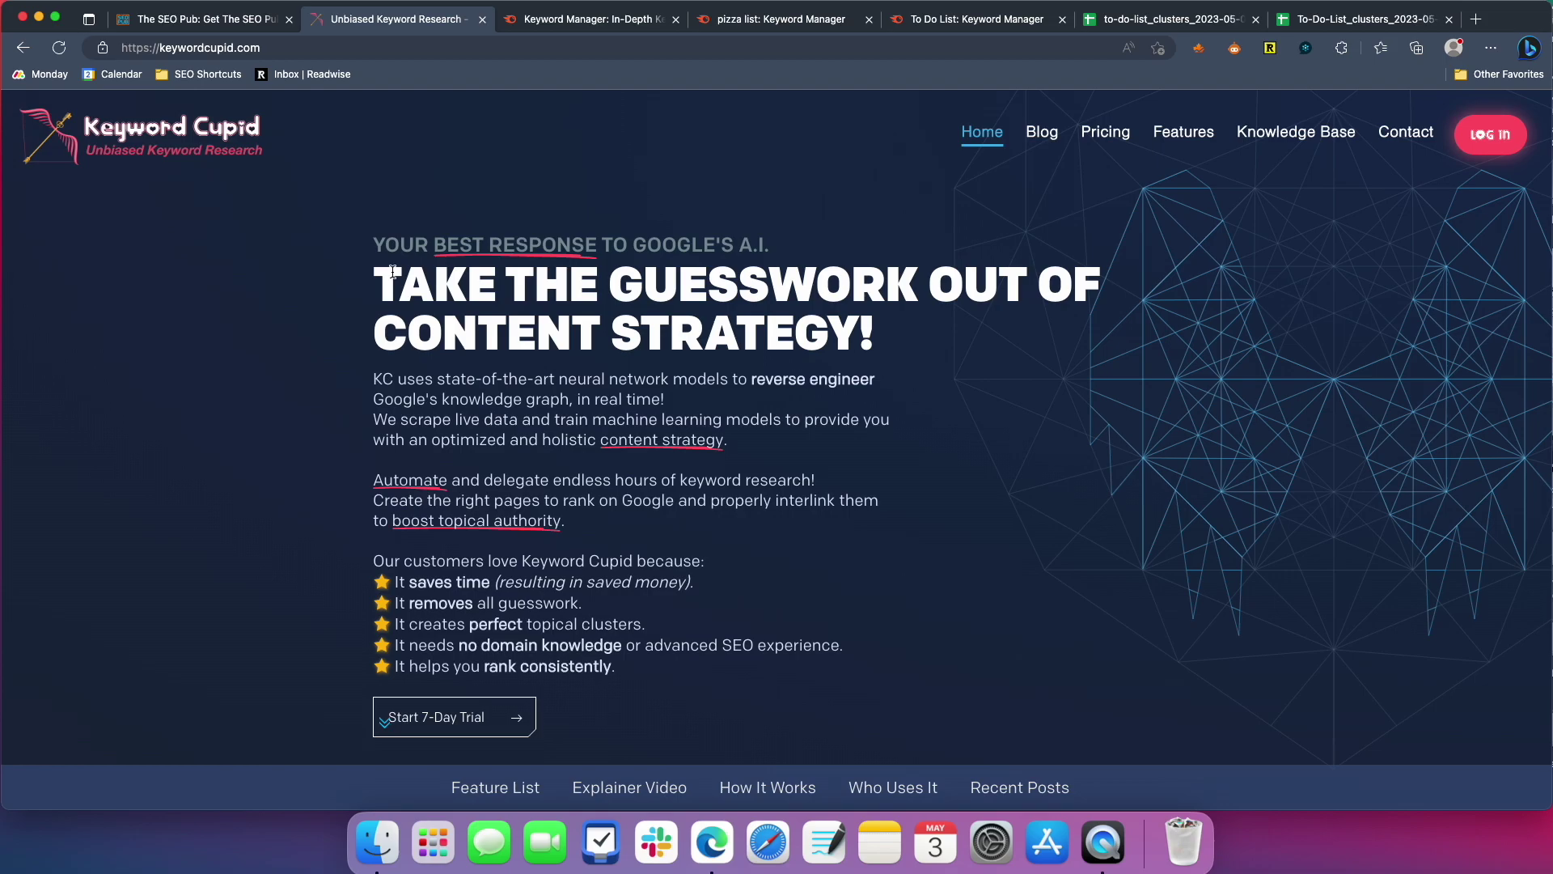
key(ctrl+Tab)
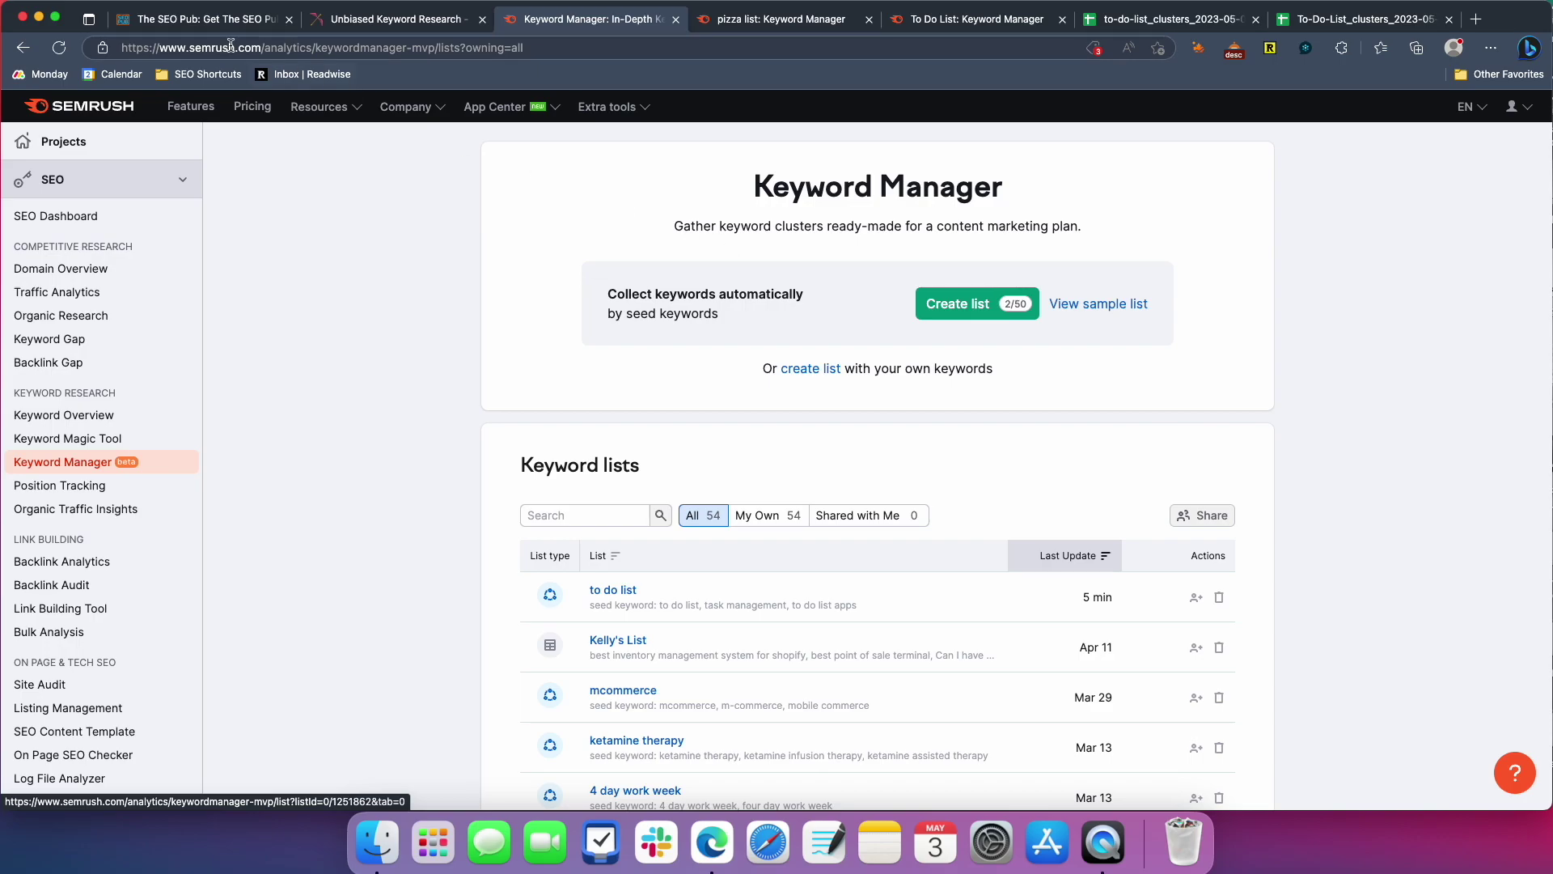
key(super+1)
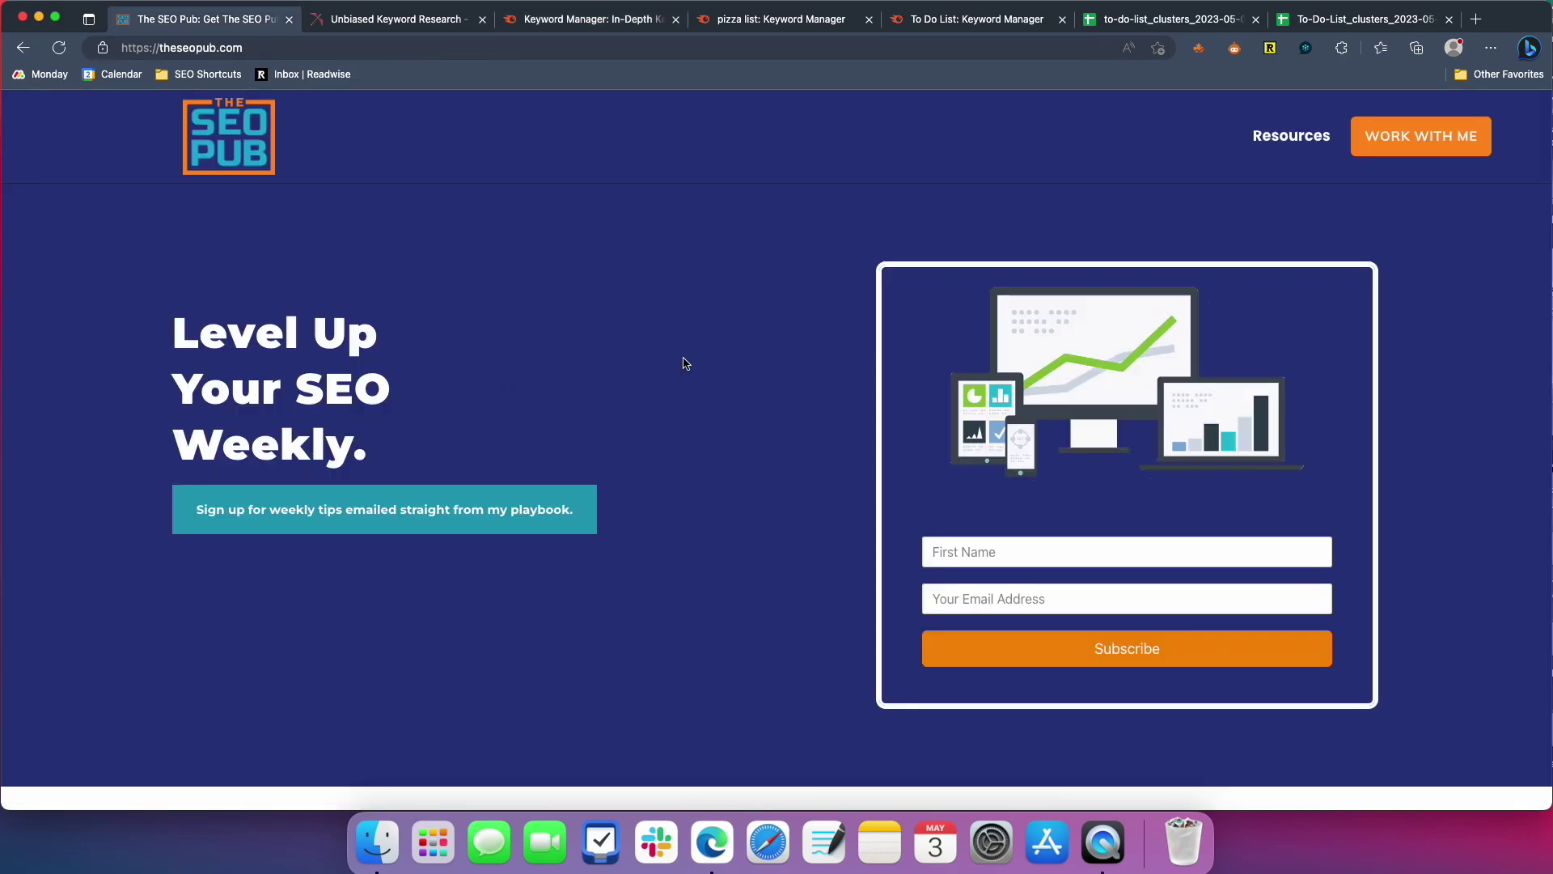